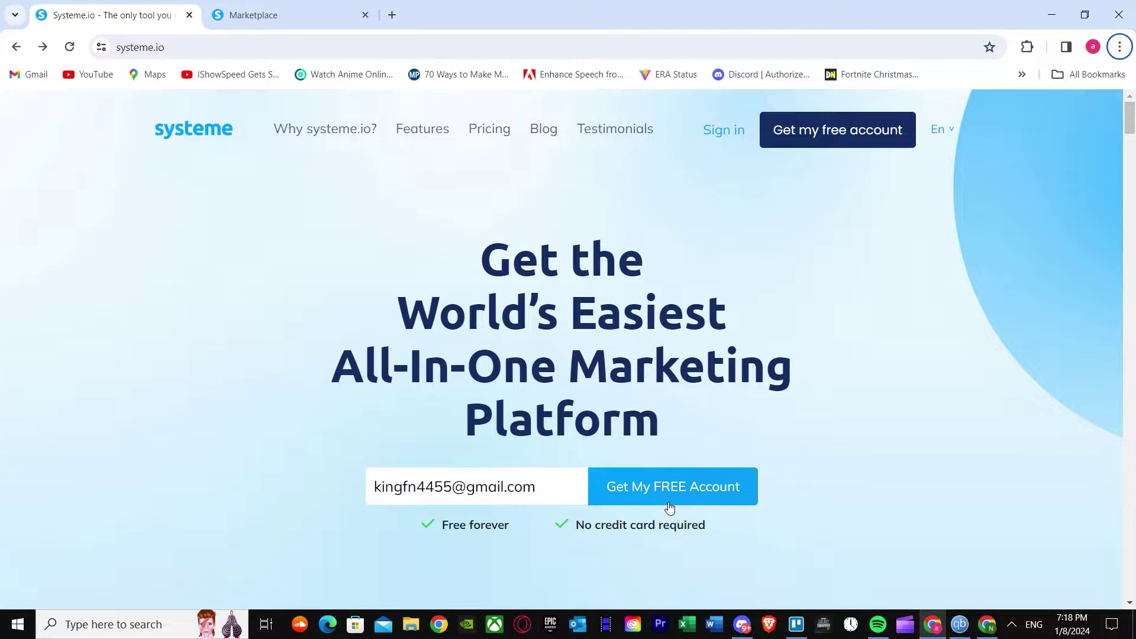
# - Open the systeme.io pricing page and review the features included in the Free, Startup, Webinar and Unlimited plans
pyautogui.click(488, 129)
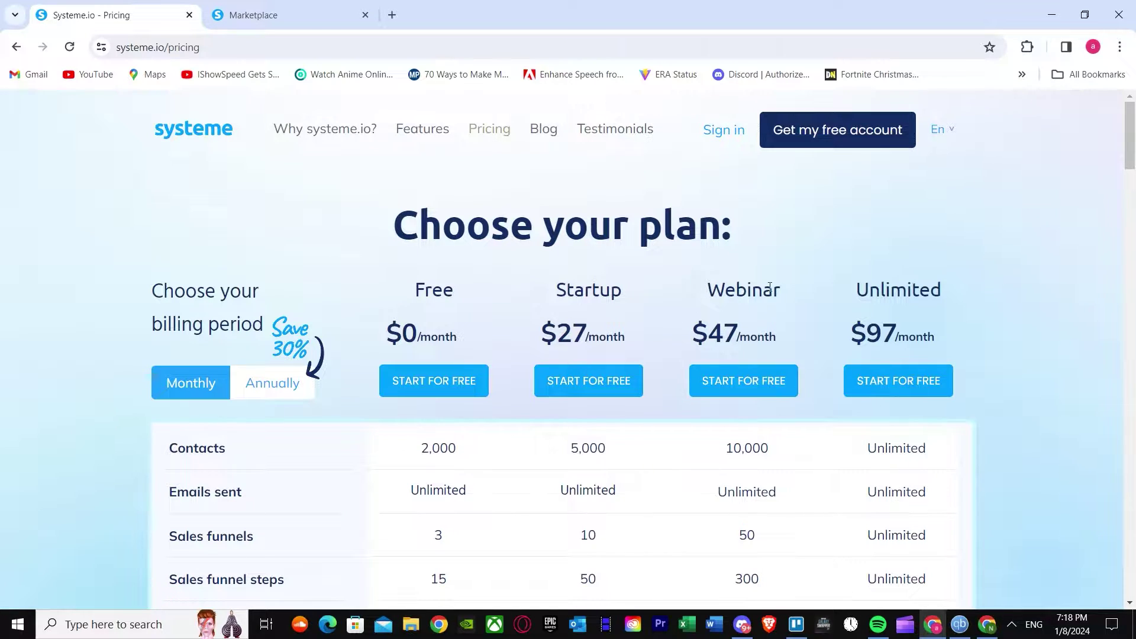
pyautogui.scroll(-14, 416, 424)
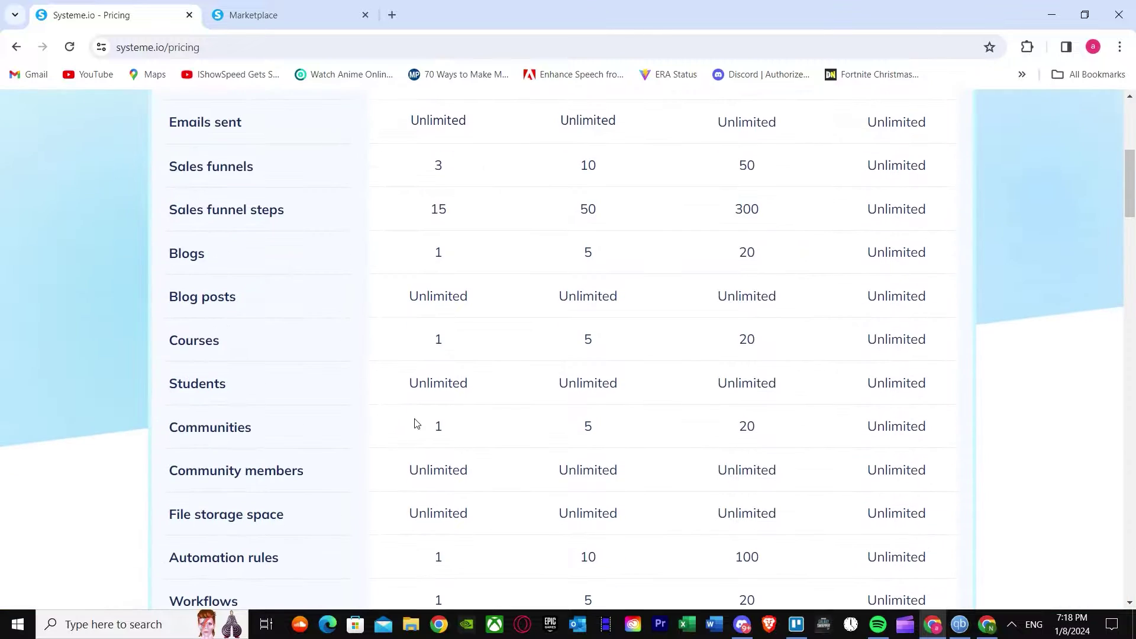
pyautogui.scroll(7, 403, 431)
pyautogui.scroll(-14, 432, 433)
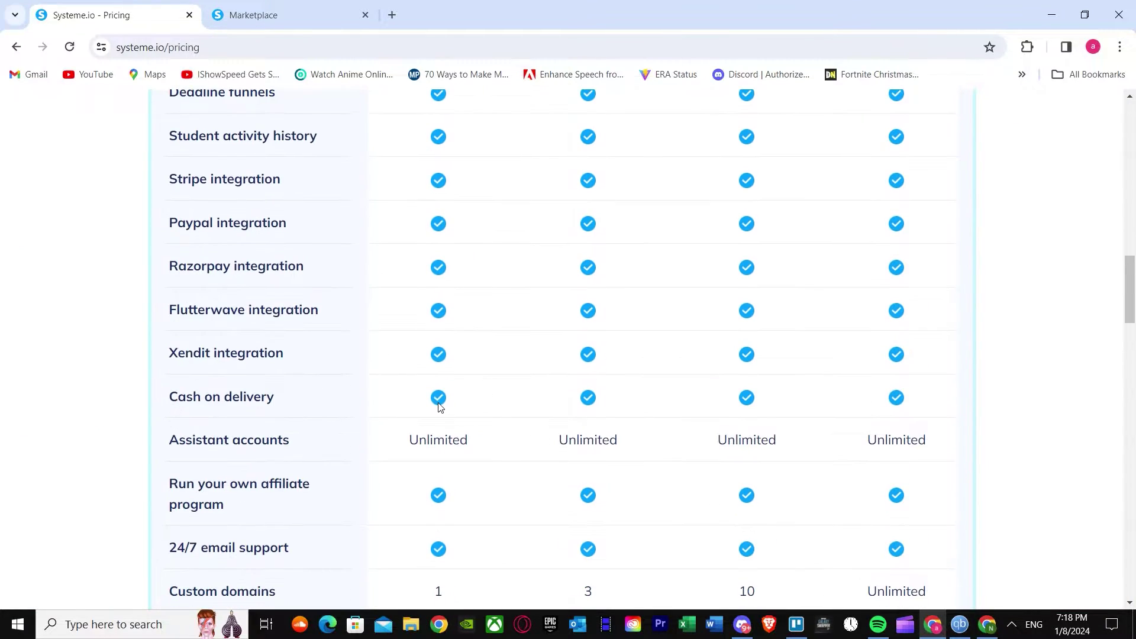
pyautogui.scroll(16, 402, 408)
pyautogui.scroll(4, 408, 409)
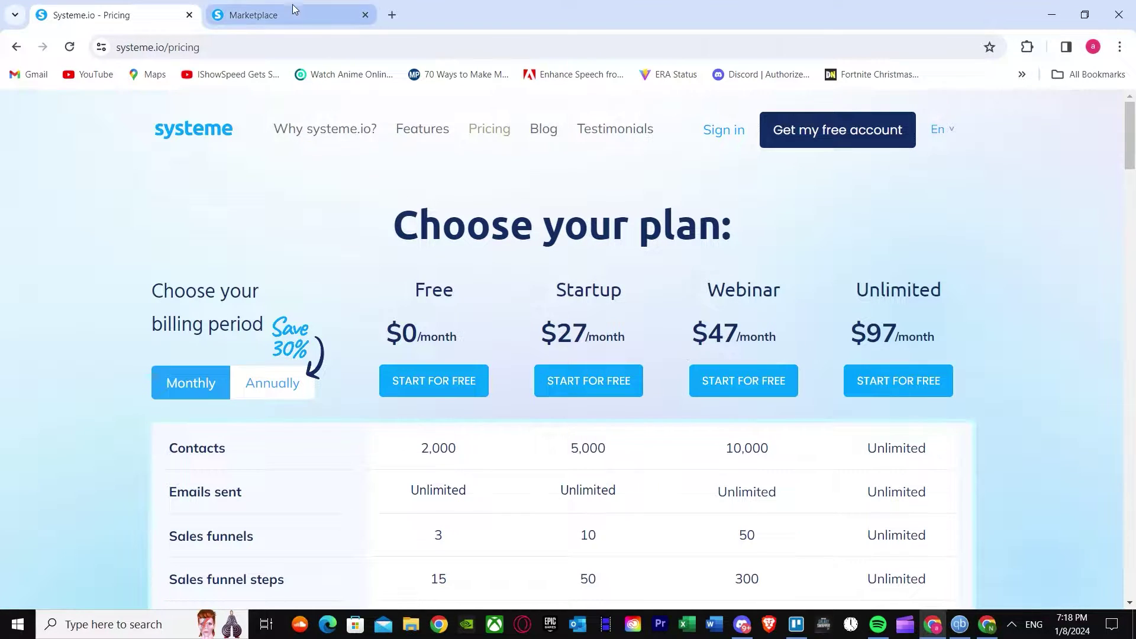
# - Switch to the systeme.io account, open its Funnels list and dismiss the notice about completing the profile
pyautogui.click(253, 20)
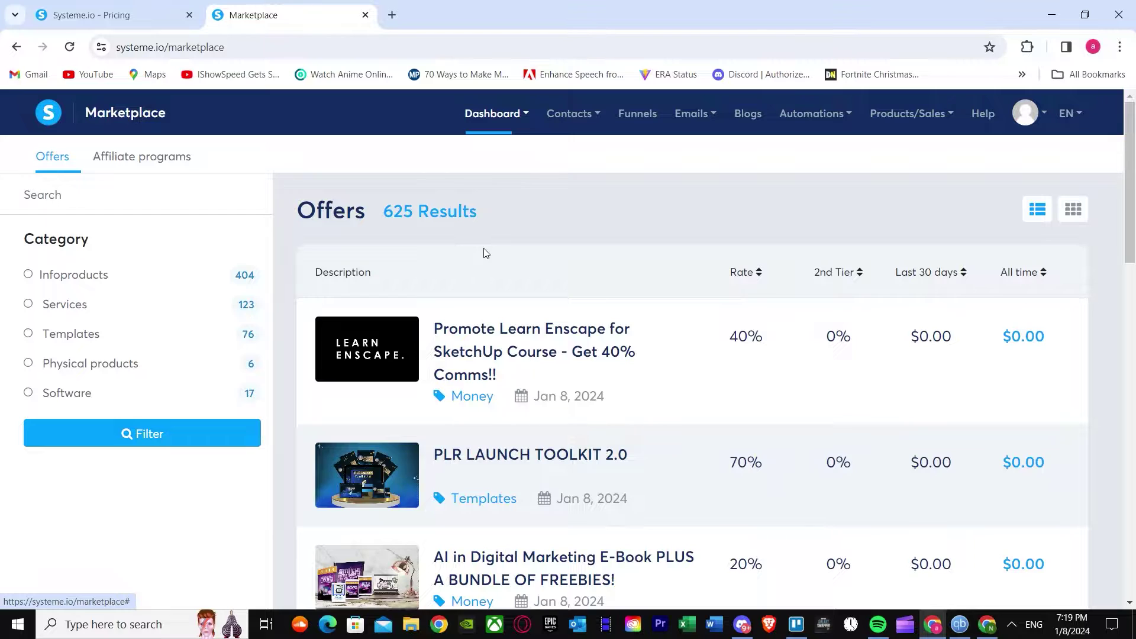
pyautogui.click(635, 114)
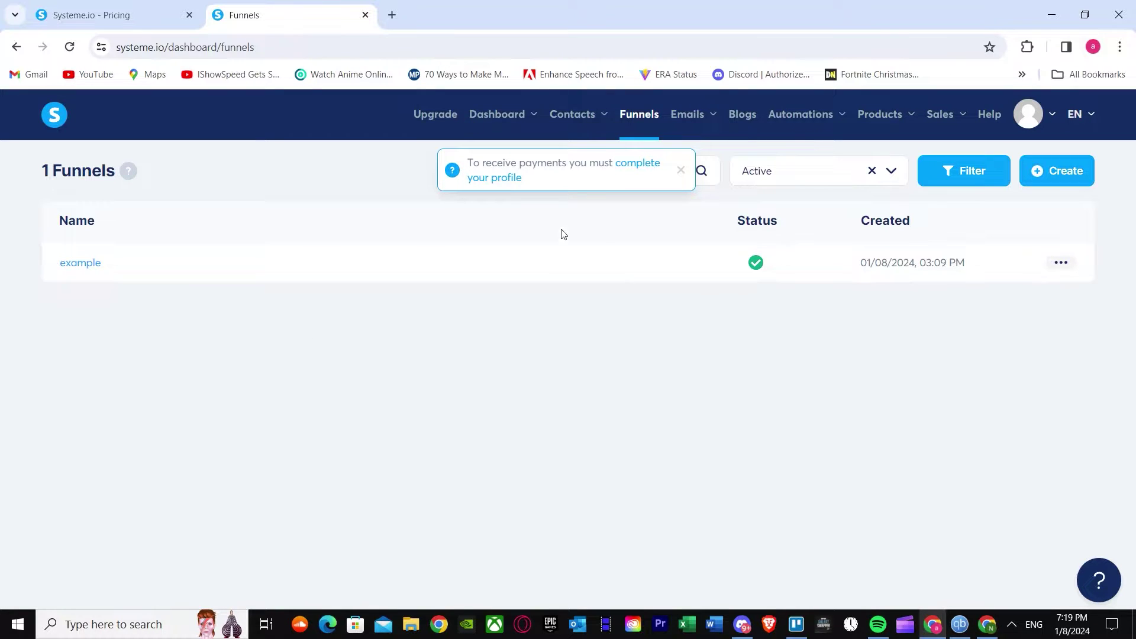
pyautogui.click(681, 170)
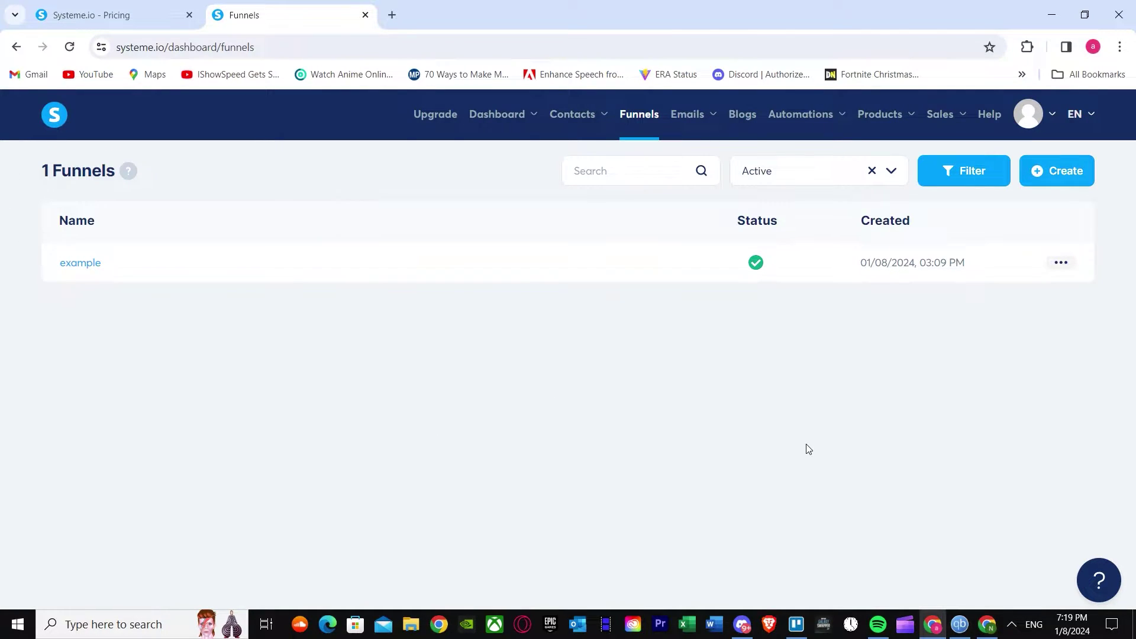
# - Create a funnel named "facebook pixel" with the Sell goal and Euro as its currency
pyautogui.click(1057, 171)
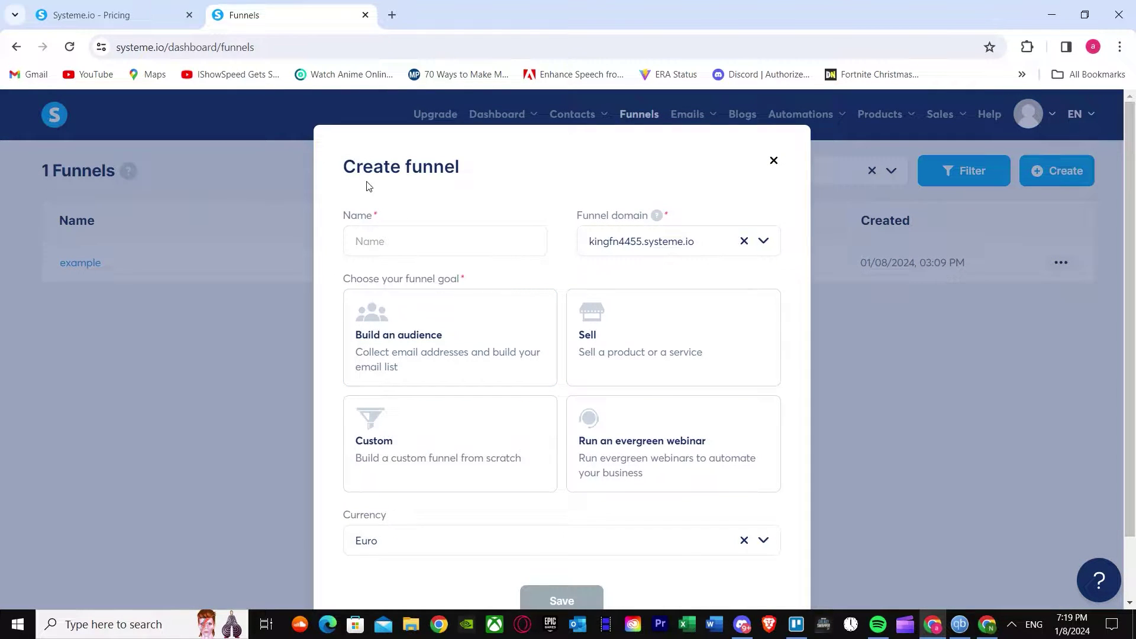
pyautogui.click(406, 243)
pyautogui.scroll(-1, 405, 332)
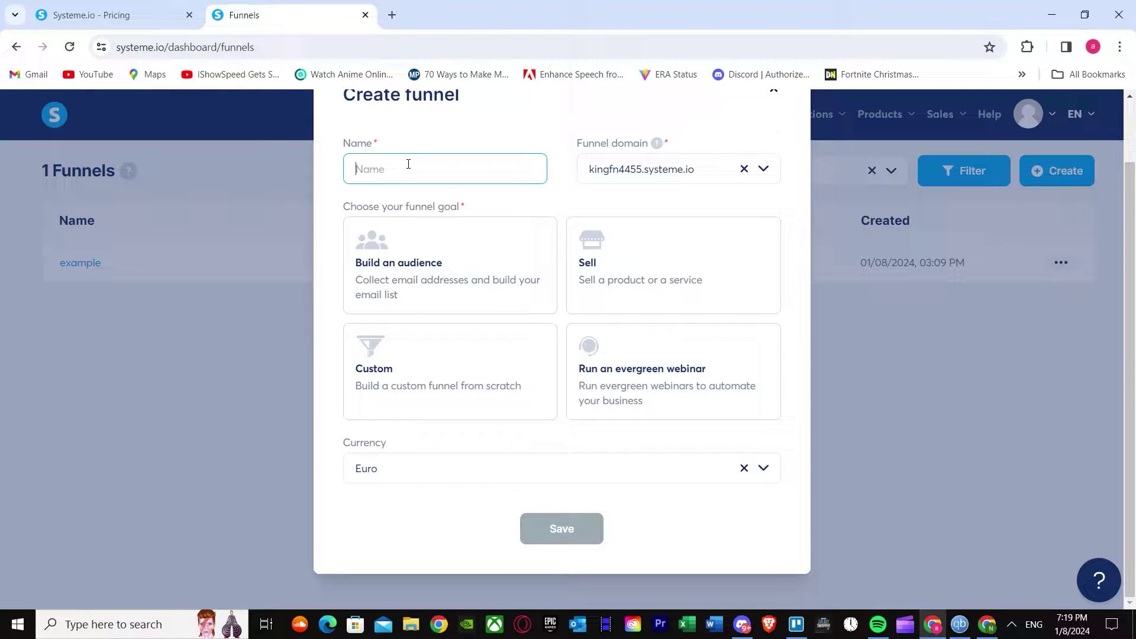
pyautogui.write('facebook pixel')
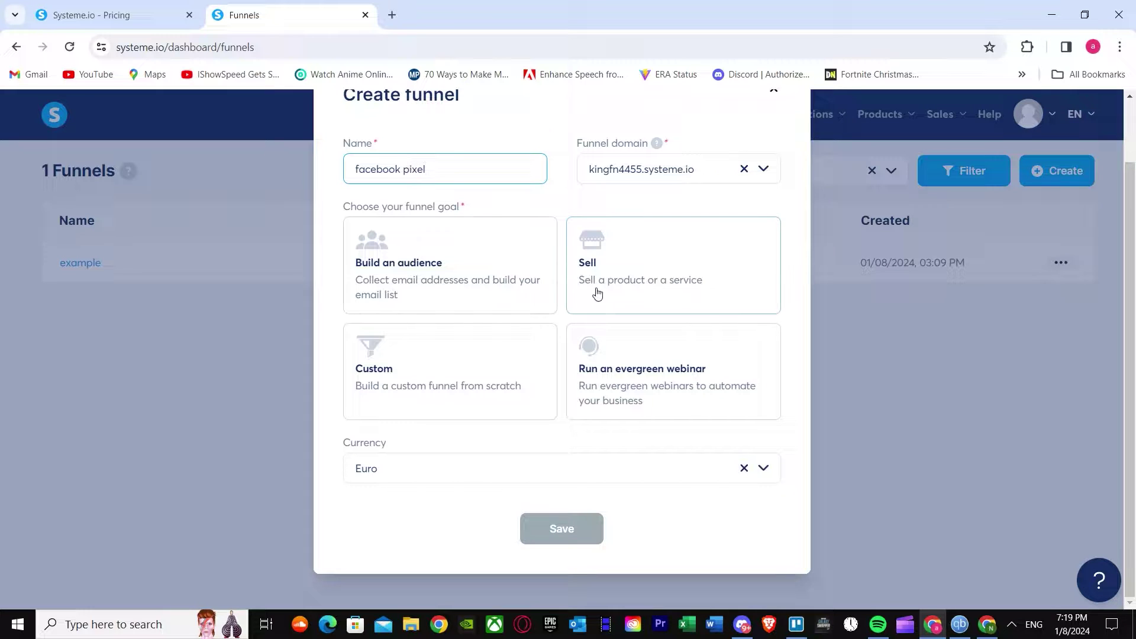
pyautogui.click(621, 258)
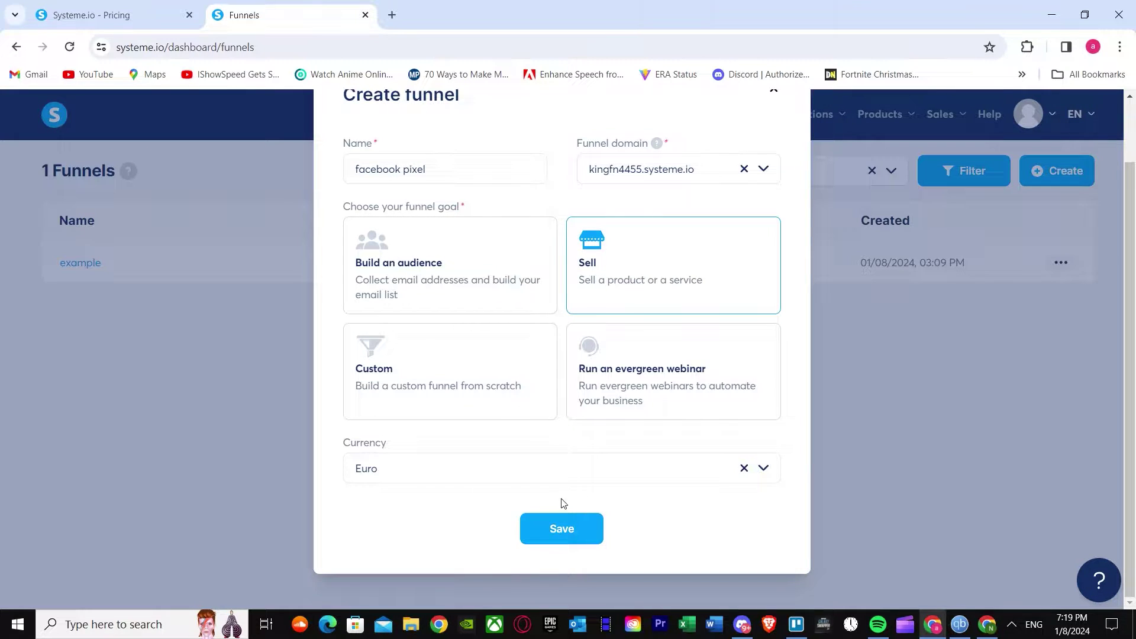
pyautogui.click(759, 469)
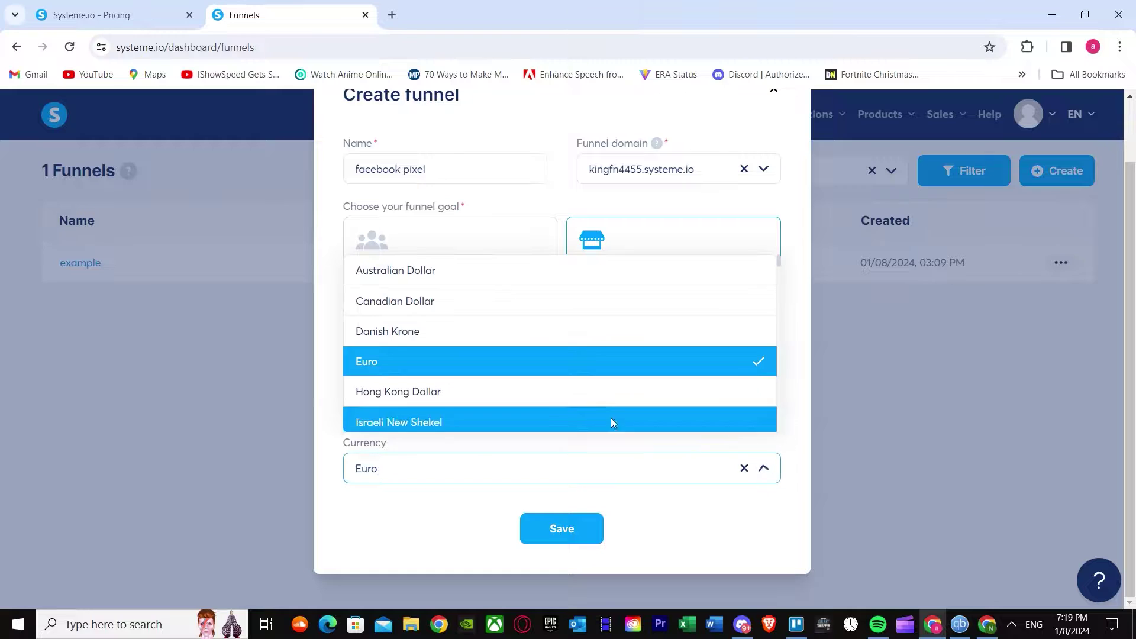
pyautogui.click(423, 364)
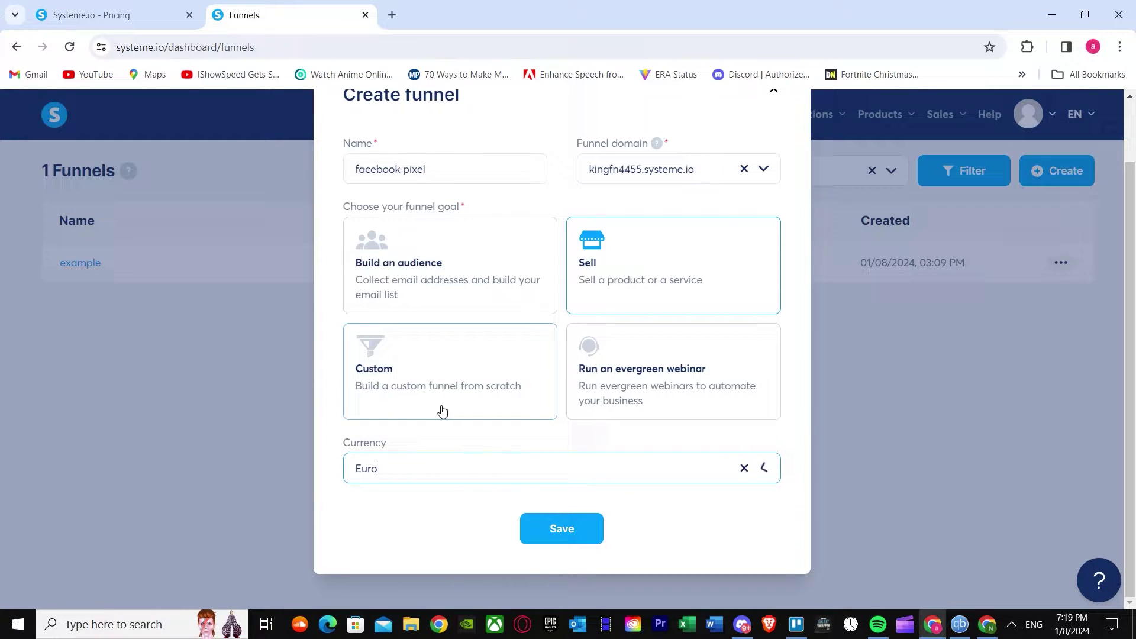
pyautogui.click(550, 526)
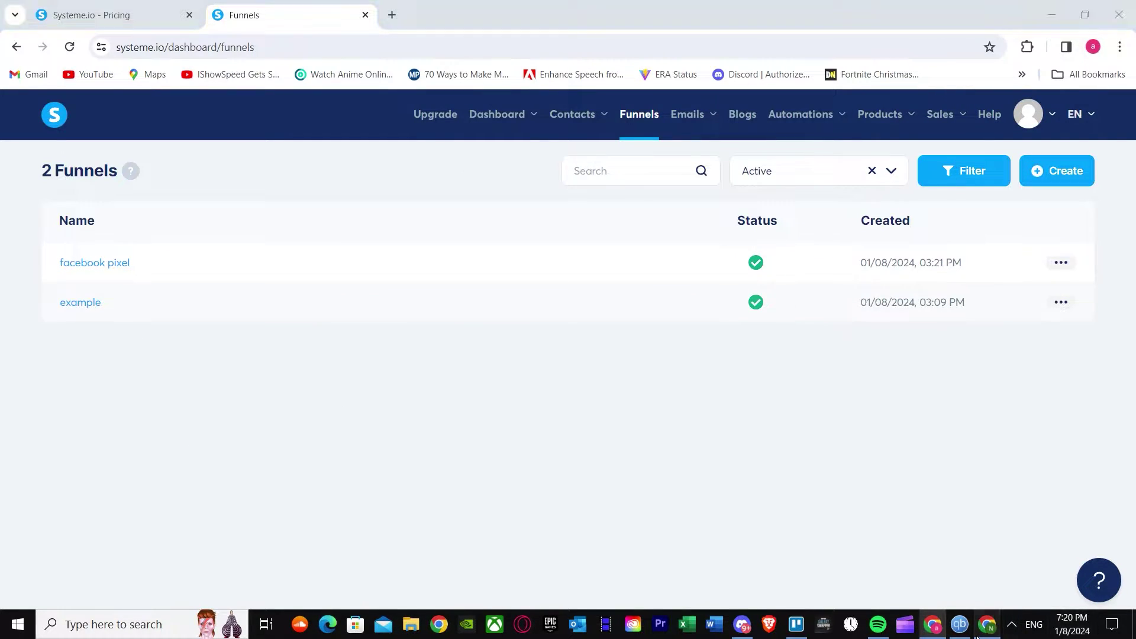
# - Switch to Meta Business Suite, open Ads Manager and go from there to the Business settings
pyautogui.hotkey('alt', 'Tab')
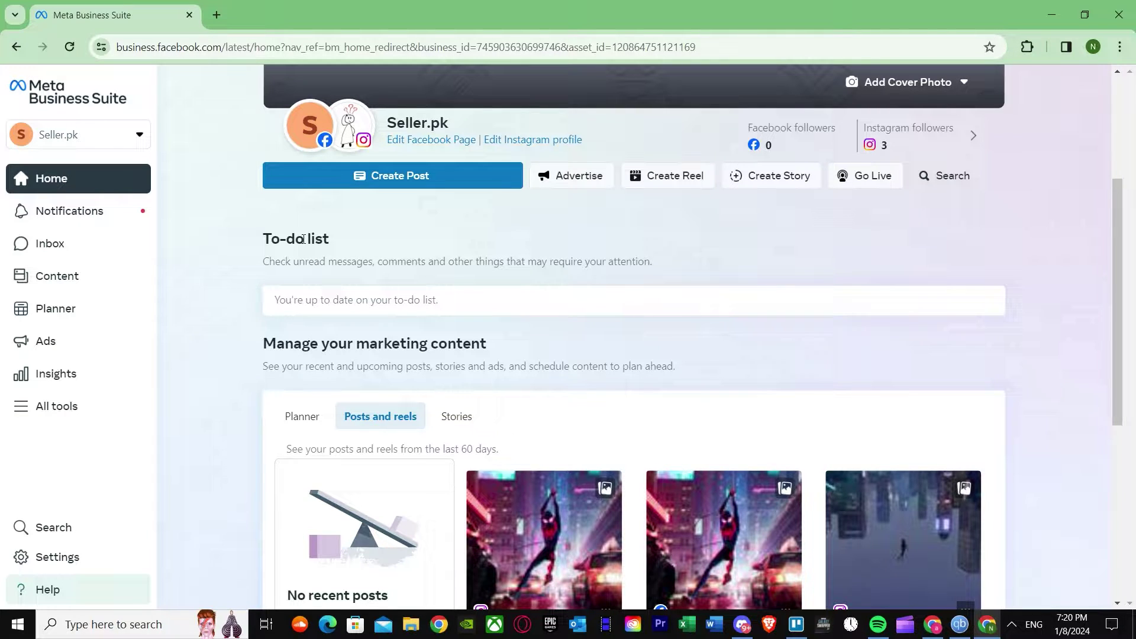
pyautogui.scroll(3, 303, 239)
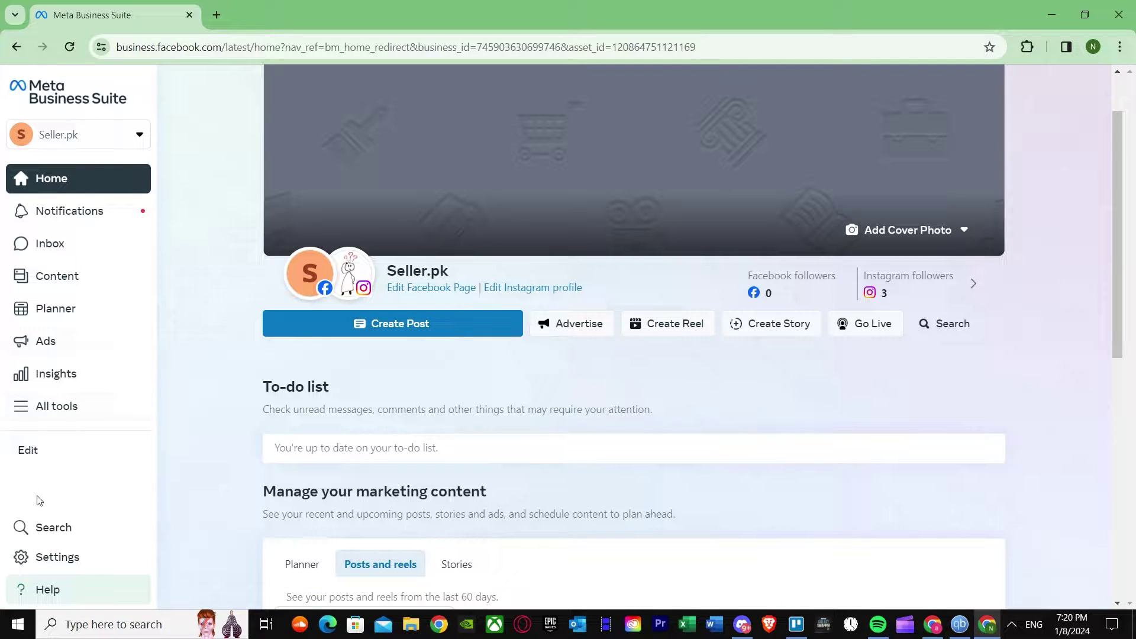
pyautogui.click(42, 420)
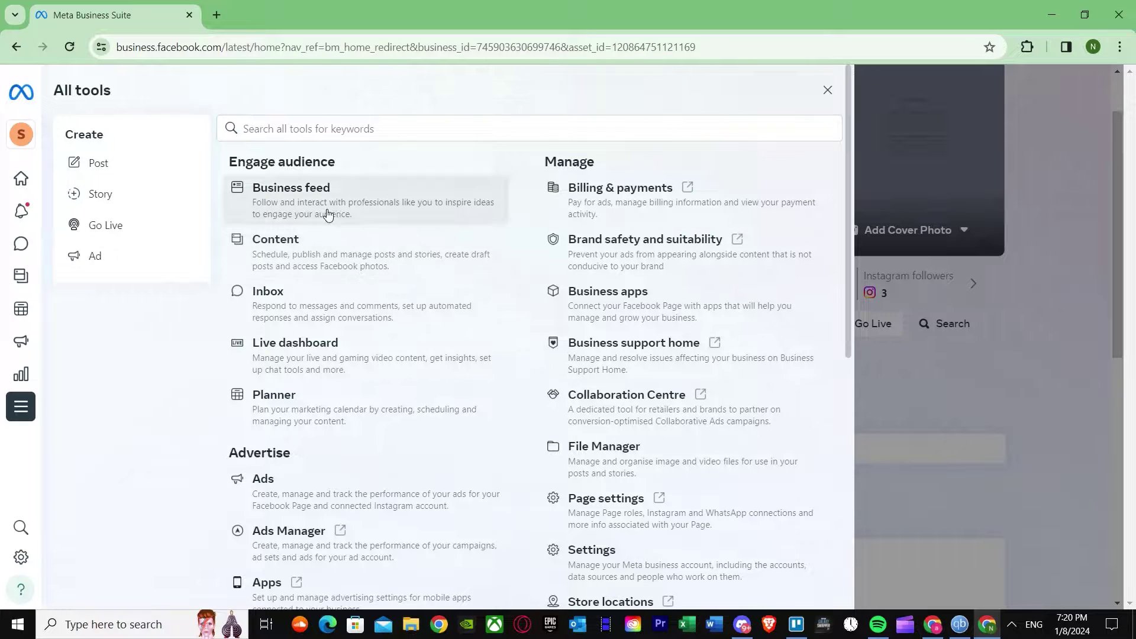
pyautogui.click(288, 531)
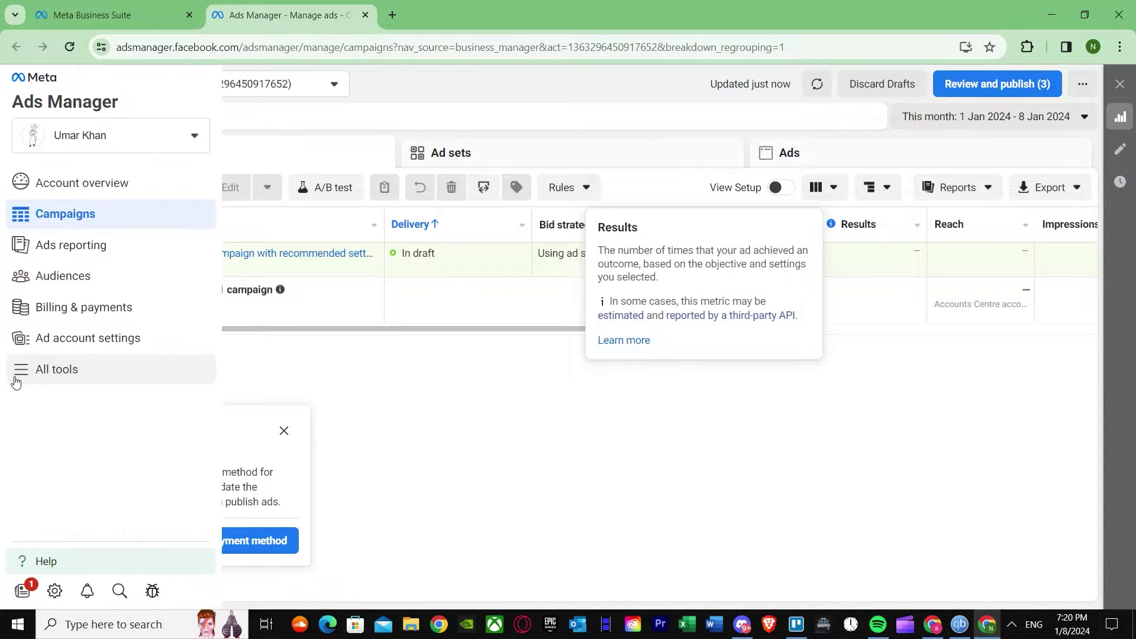
pyautogui.click(53, 369)
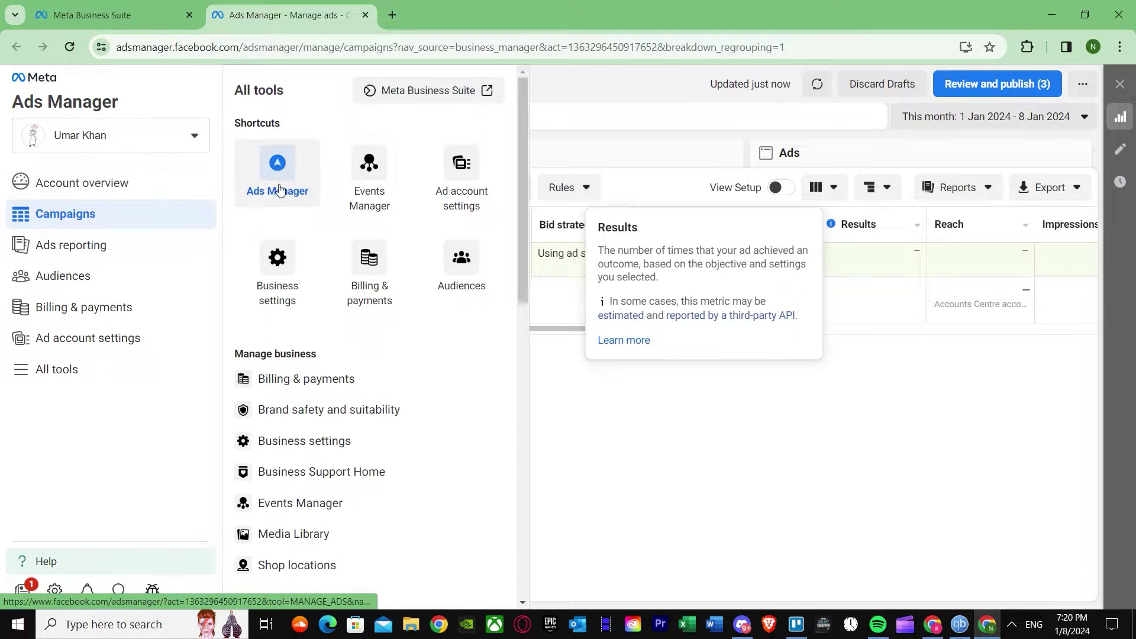
pyautogui.click(274, 279)
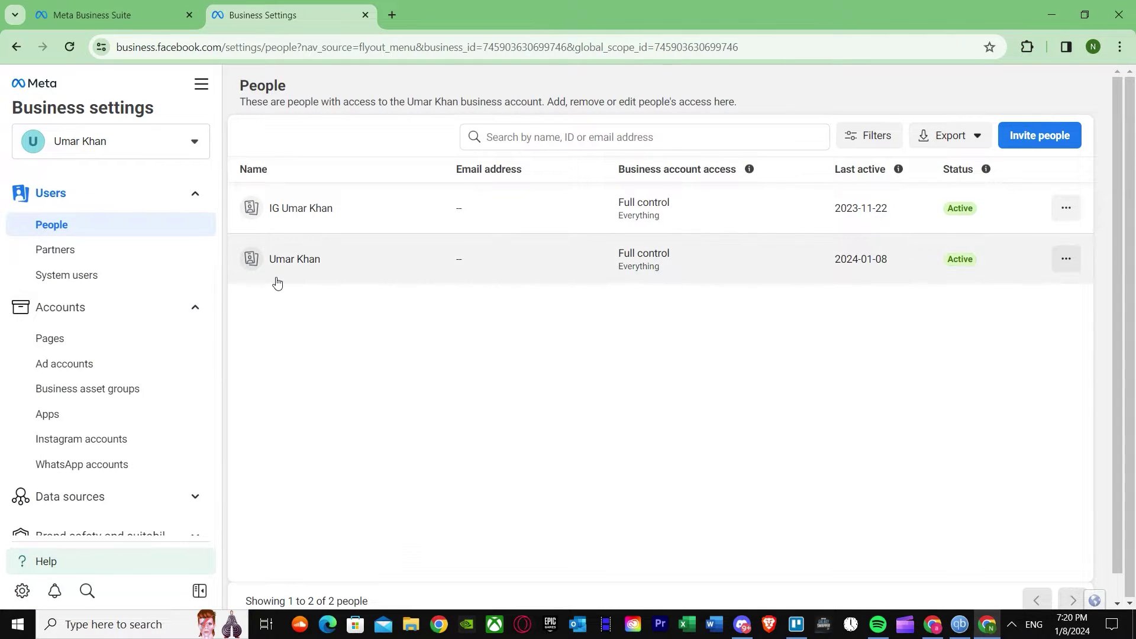
# - Expand the data sources in the business settings, check the Pixels page and open Datasets
pyautogui.scroll(-2, 100, 438)
pyautogui.click(102, 424)
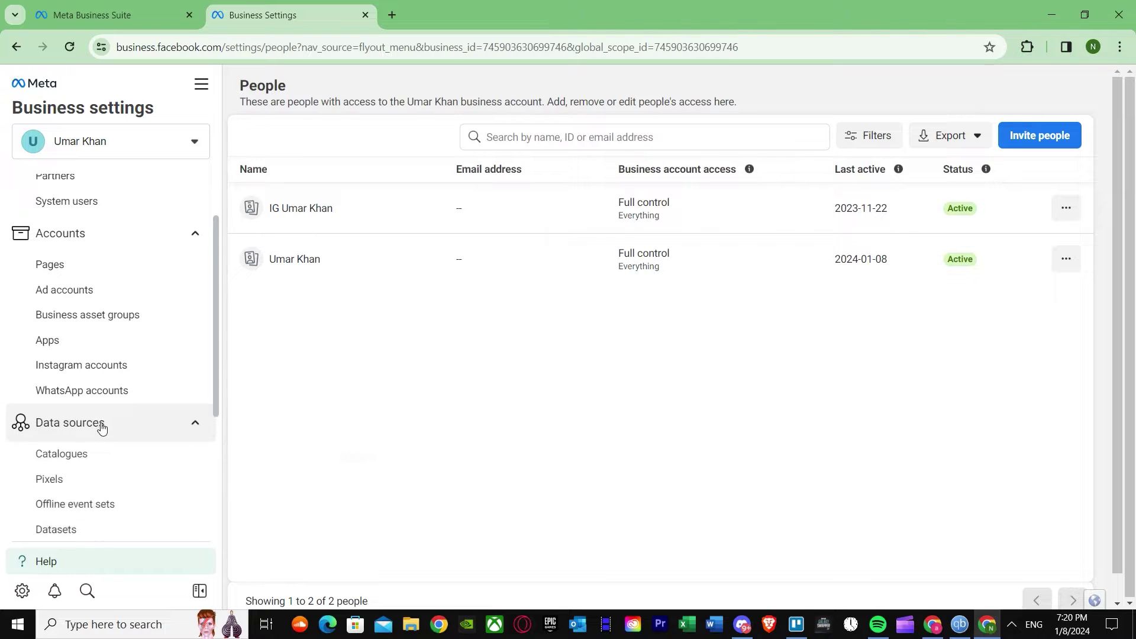
pyautogui.scroll(-3, 71, 414)
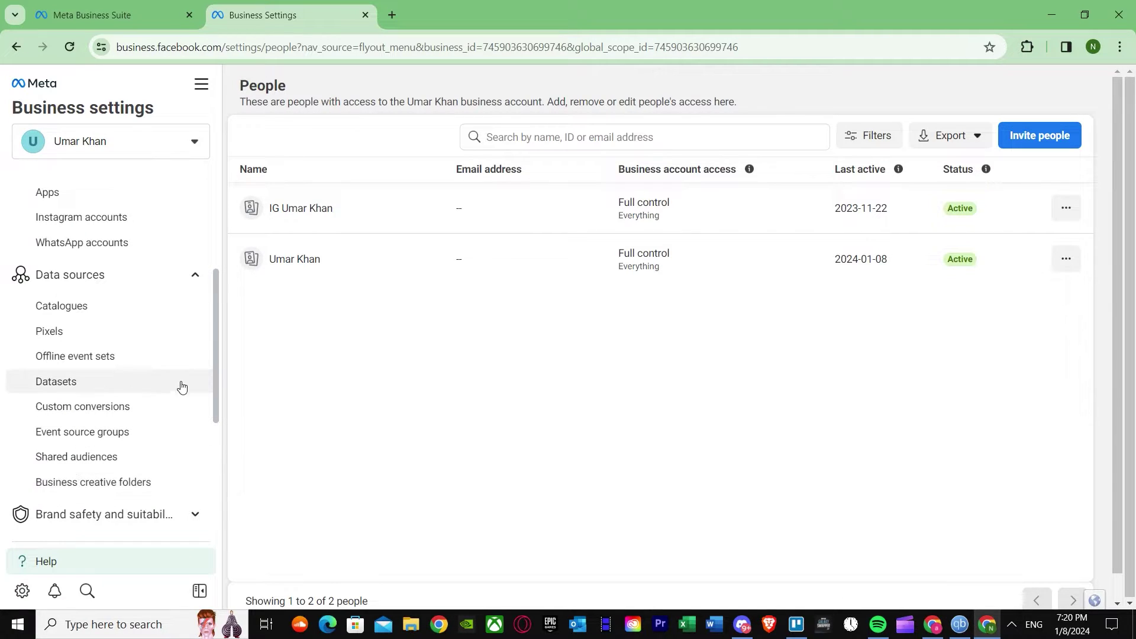
pyautogui.click(66, 339)
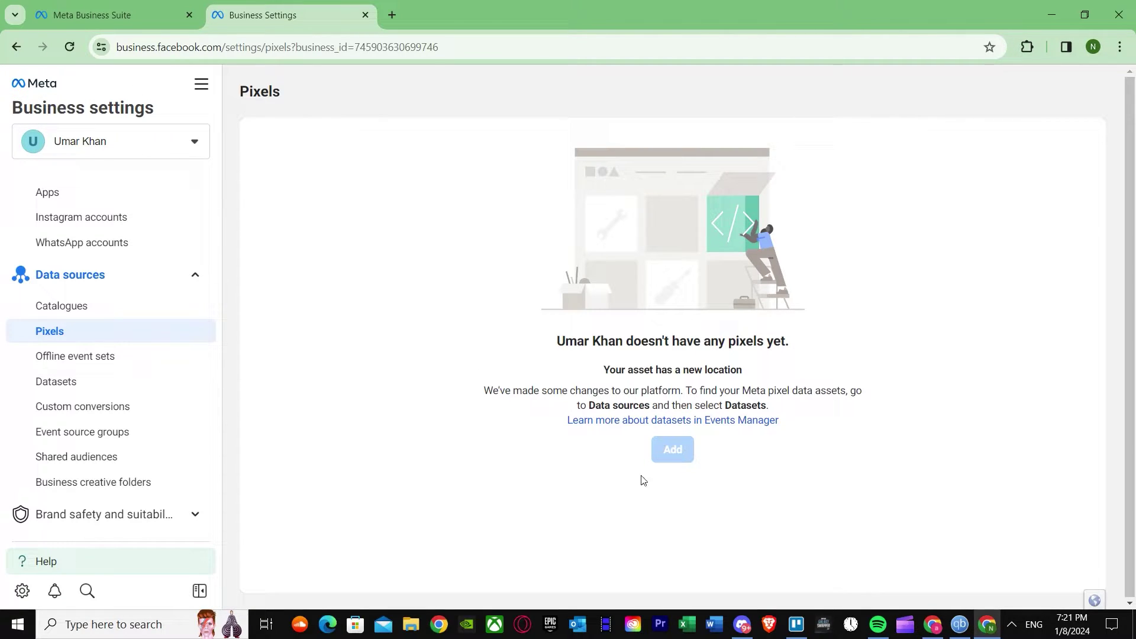
pyautogui.click(89, 381)
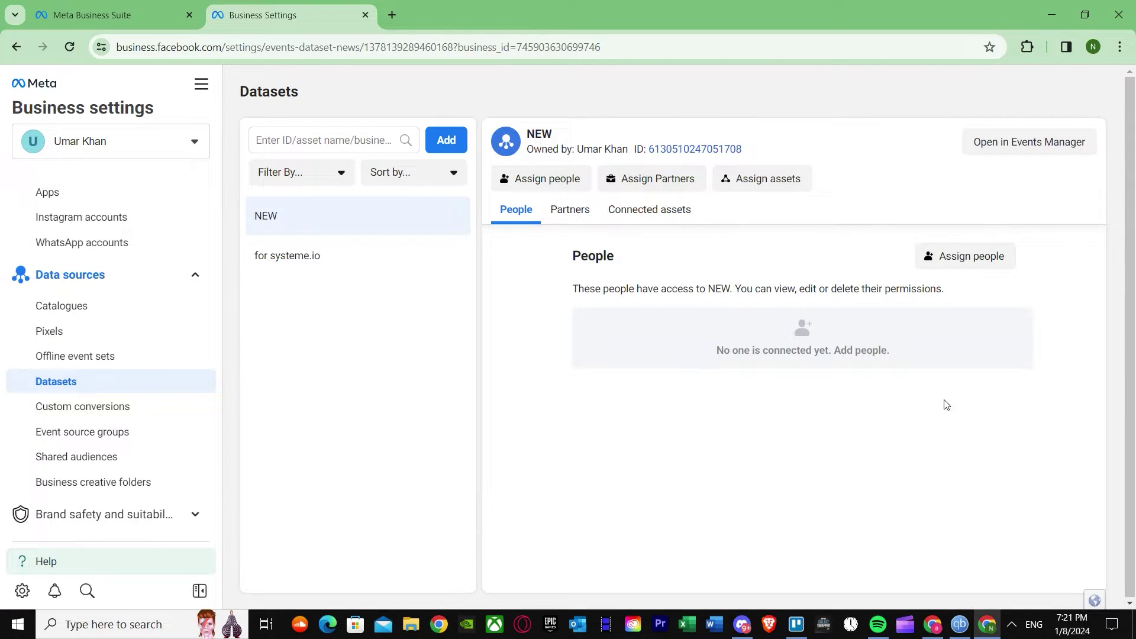
# - Examine the details of the existing "for systeme.io" and "NEW" datasets
pyautogui.click(292, 256)
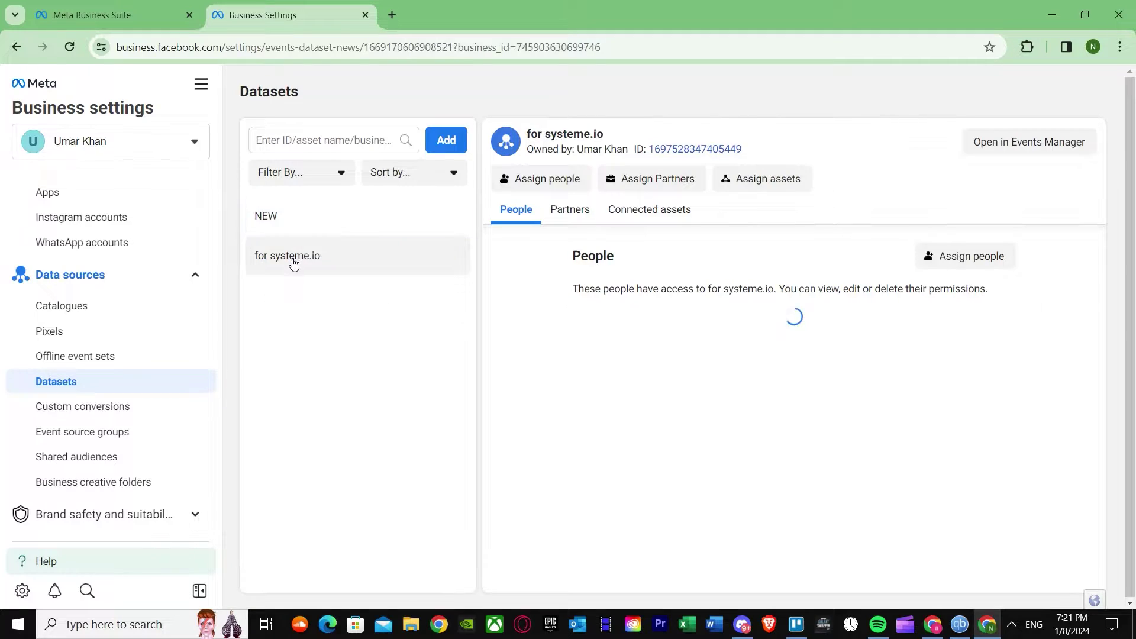
pyautogui.click(314, 231)
pyautogui.click(315, 259)
pyautogui.click(314, 224)
pyautogui.click(324, 254)
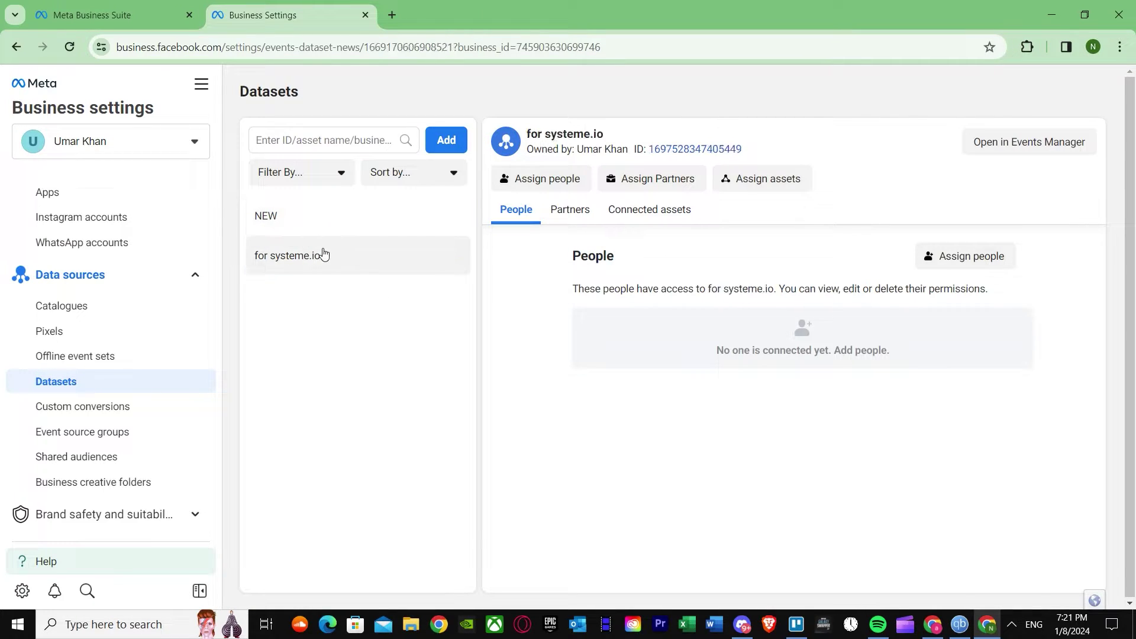
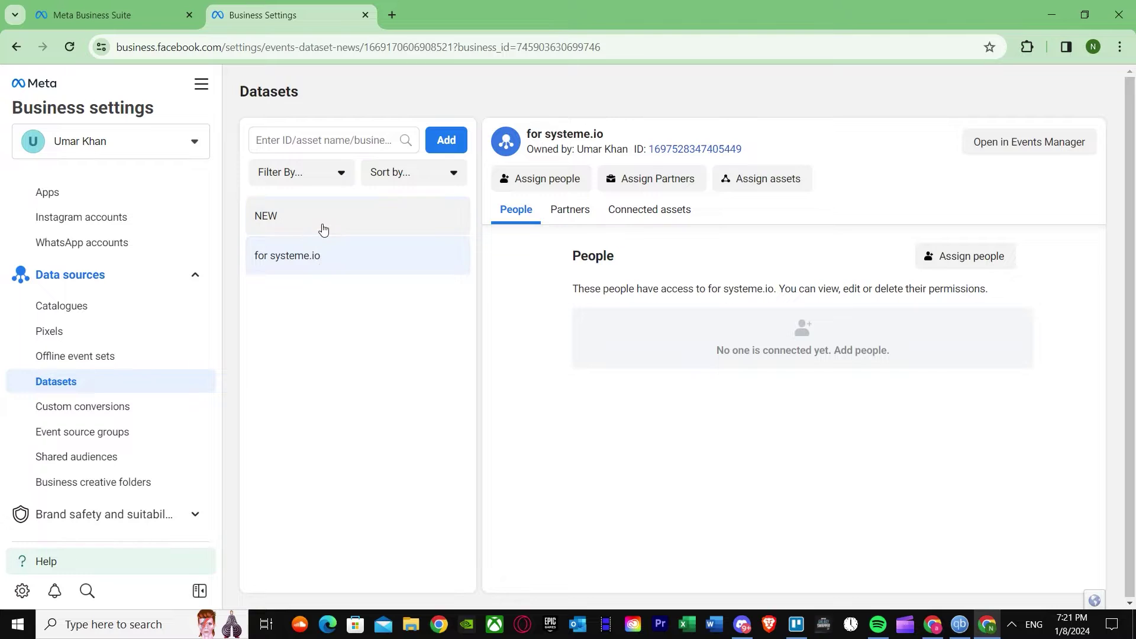
pyautogui.click(319, 228)
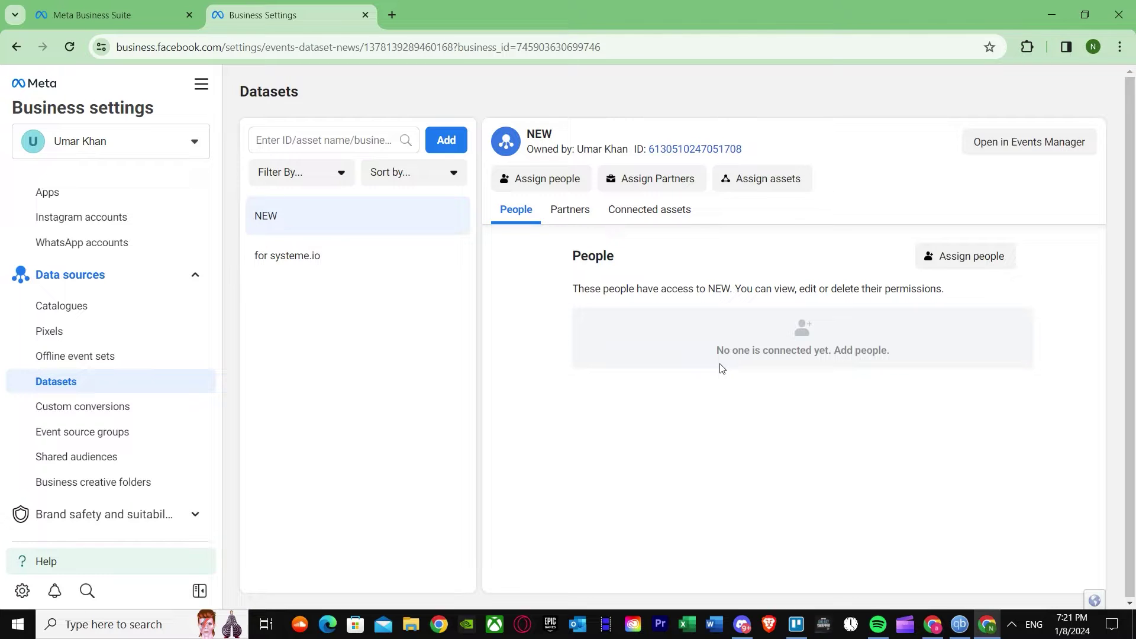
# - Create a new dataset named "example systeme.io"
pyautogui.click(438, 142)
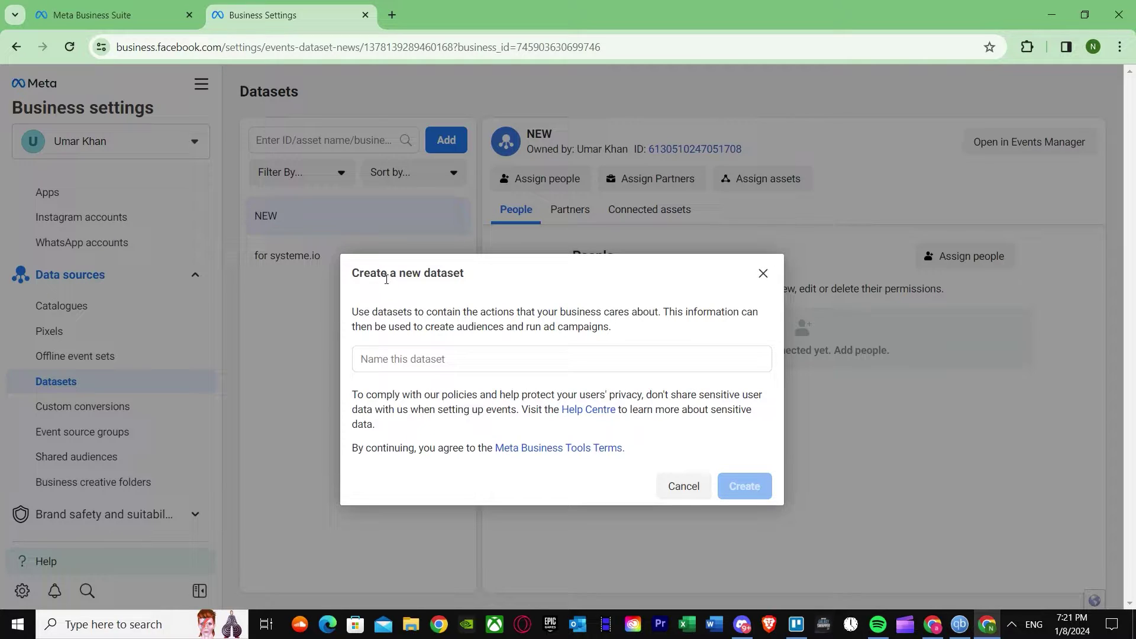
pyautogui.click(406, 360)
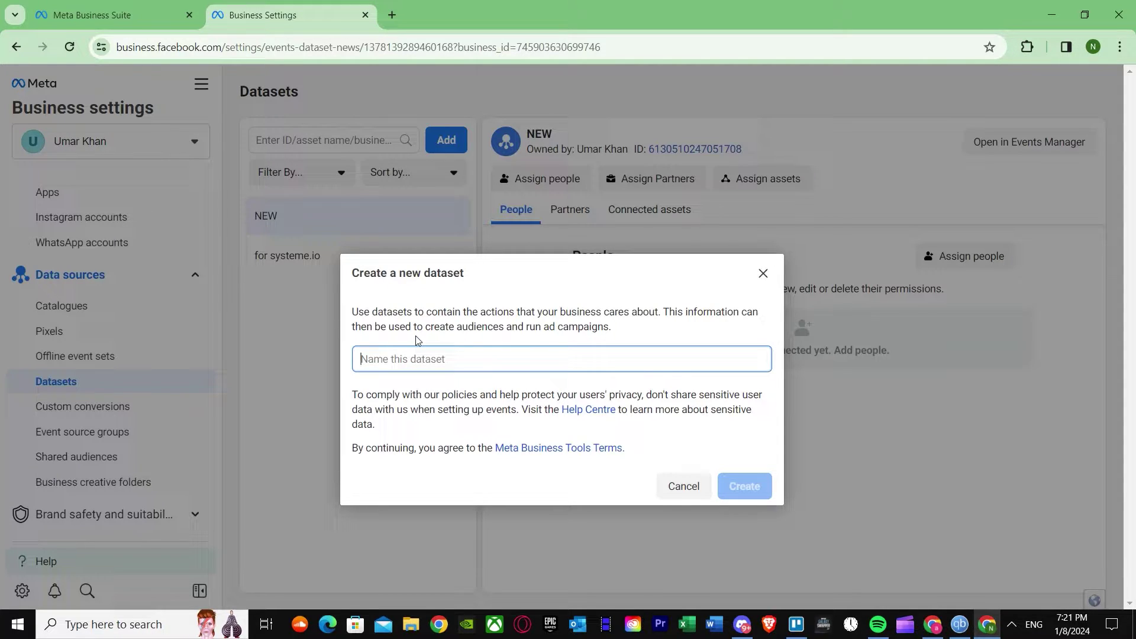
pyautogui.write('example systeme.io')
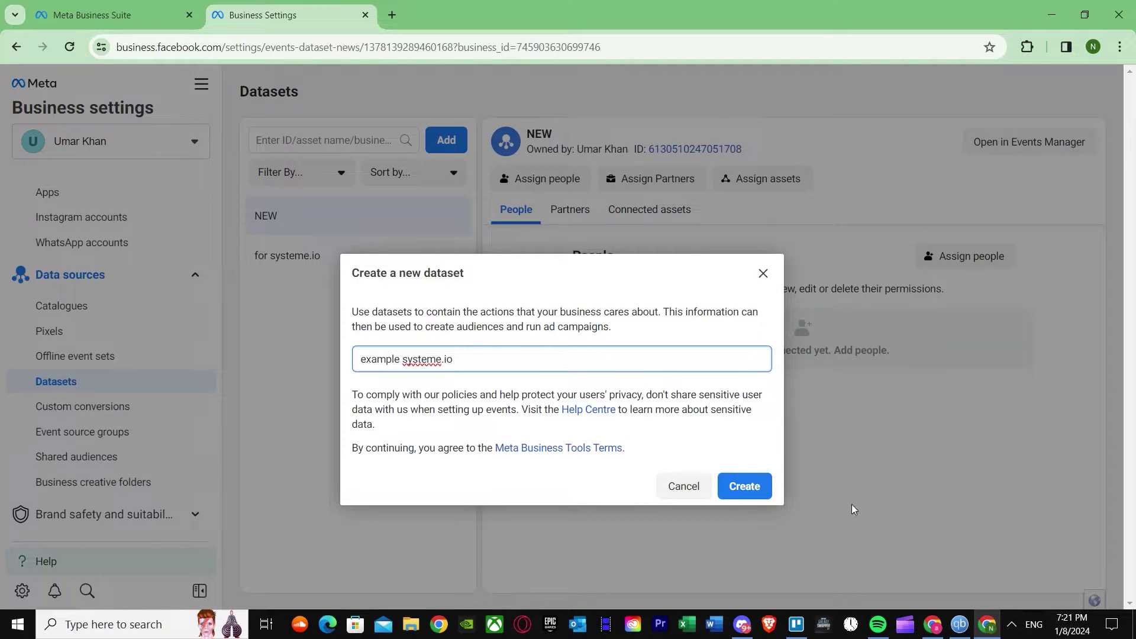
pyautogui.click(752, 492)
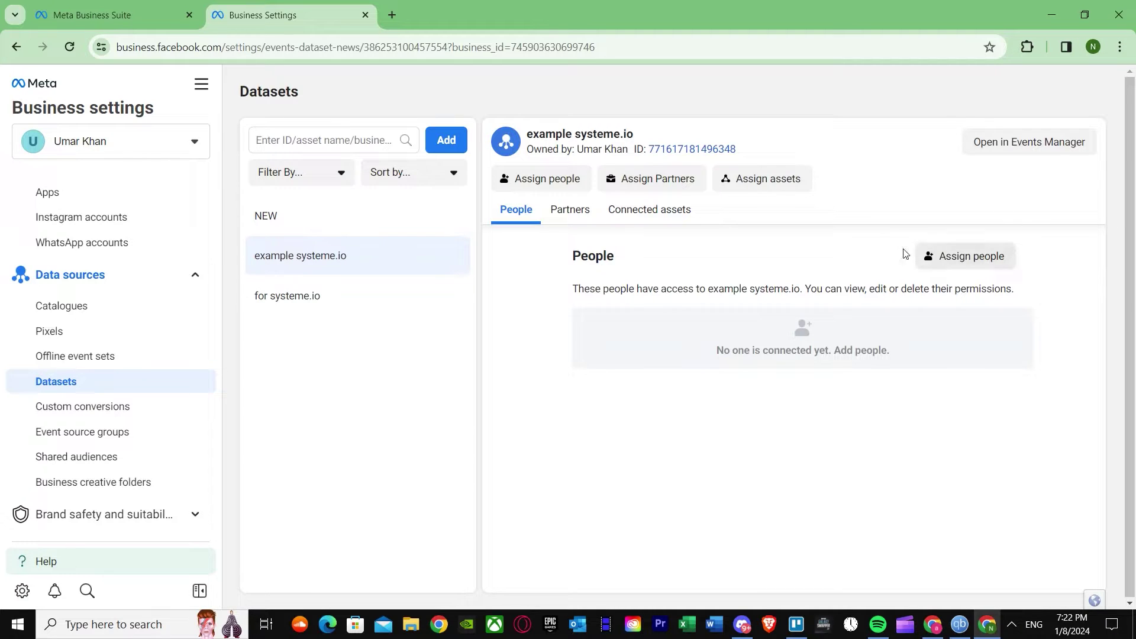
# - Open the "example systeme.io" dataset in Events Manager and look over its integration setup options
pyautogui.click(1021, 153)
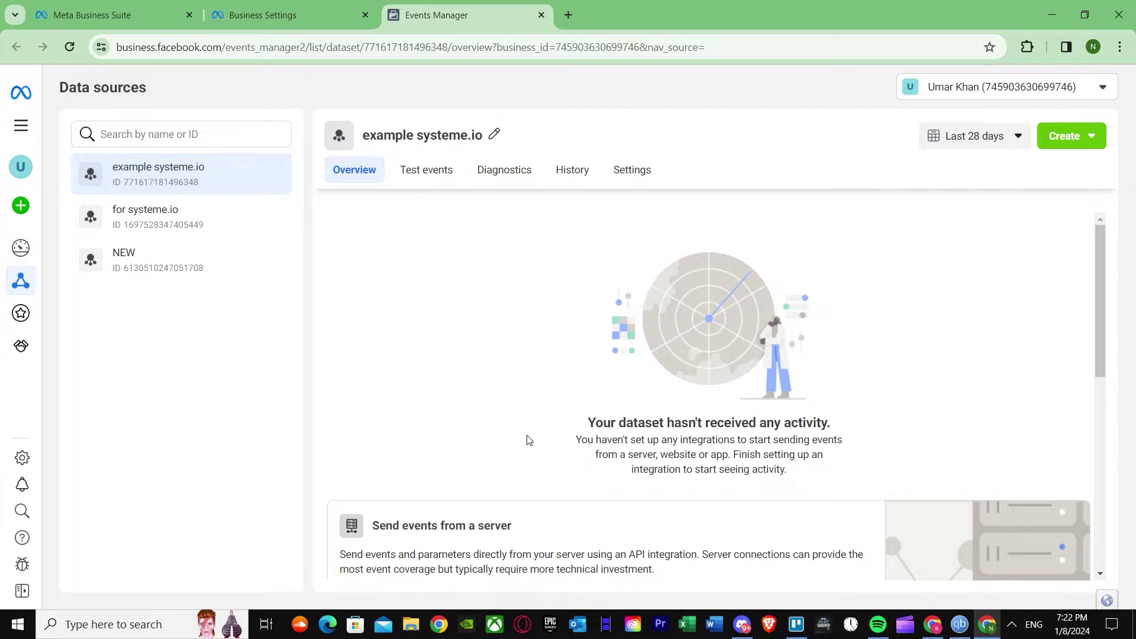
pyautogui.scroll(-2, 528, 440)
pyautogui.scroll(2, 543, 333)
pyautogui.scroll(-2, 459, 268)
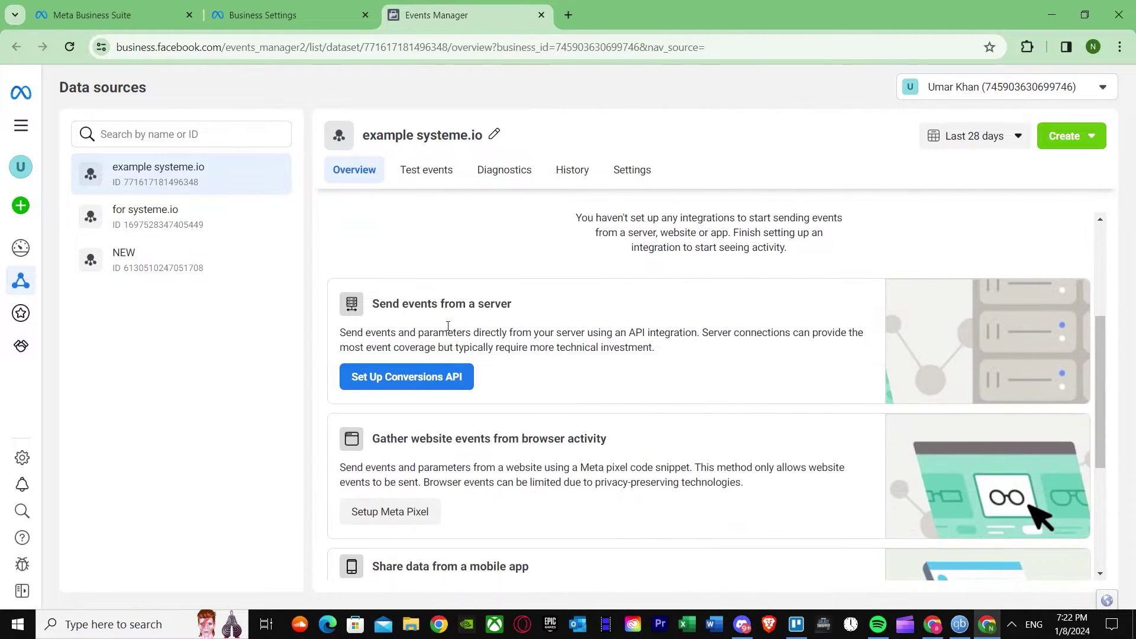
pyautogui.scroll(2, 467, 269)
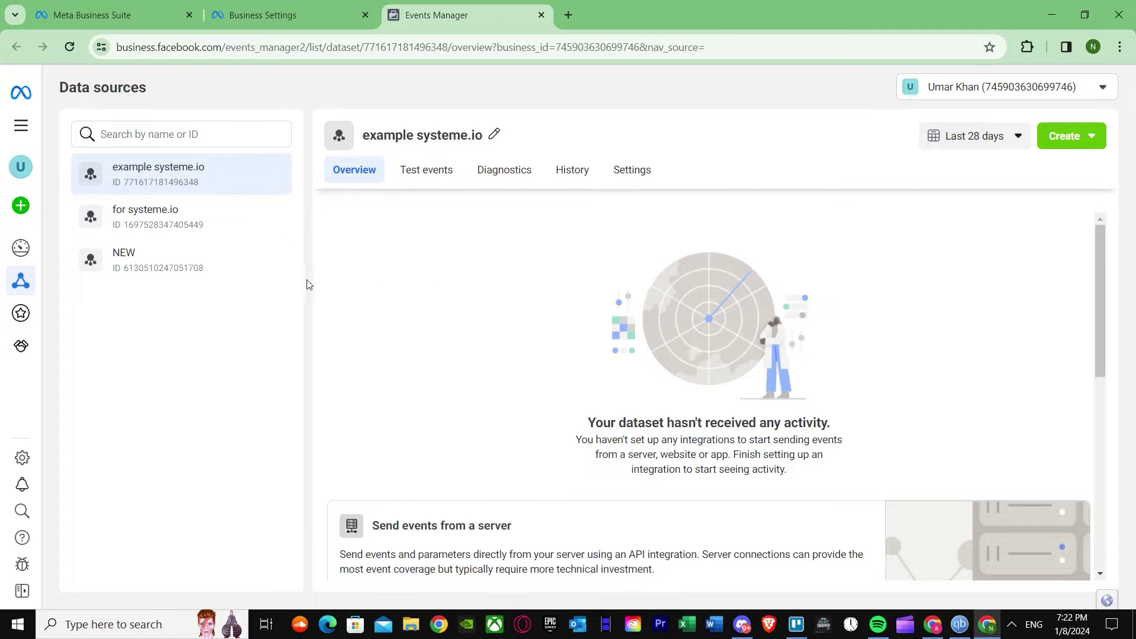
# - Browse the partner integrations offered in the Meta Pixel setup of the "example systeme.io" dataset
pyautogui.scroll(-3, 484, 305)
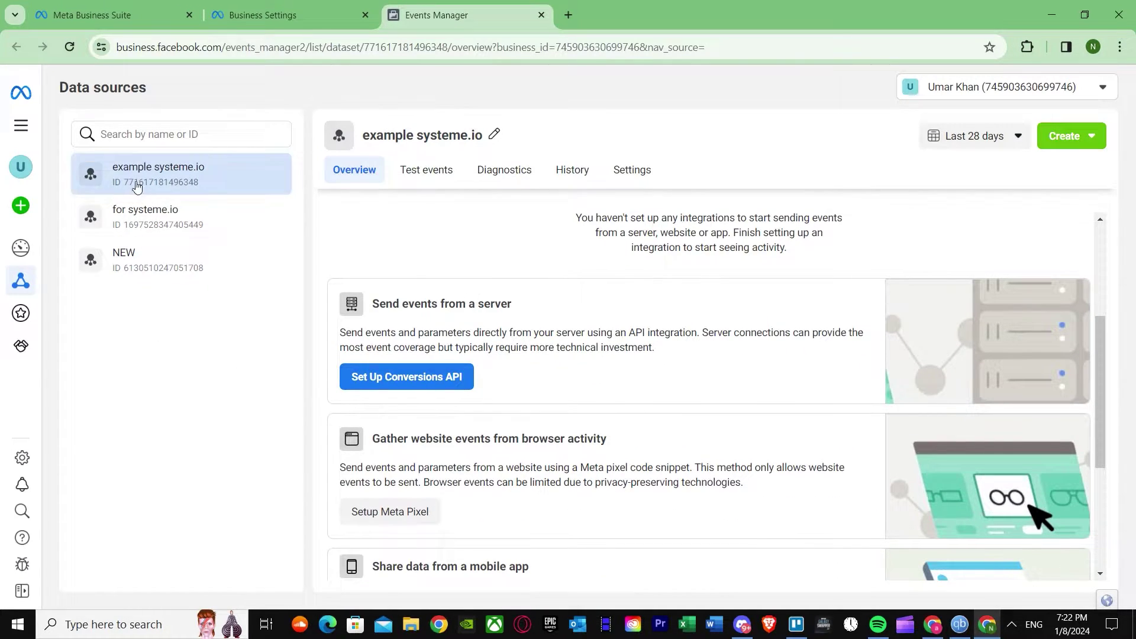
pyautogui.scroll(-1, 478, 379)
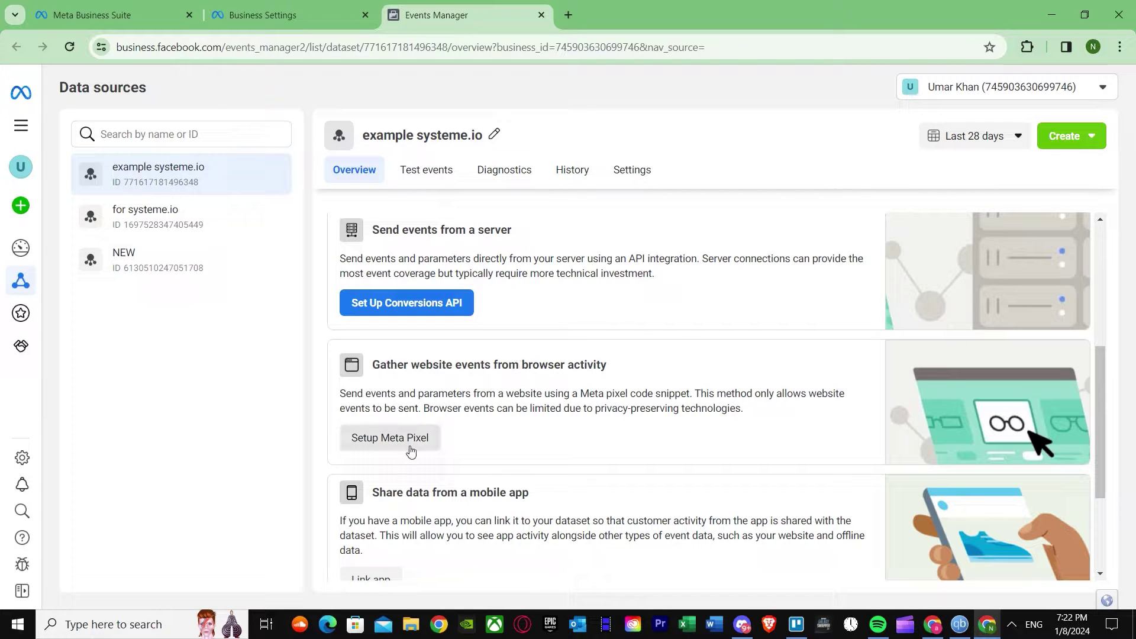
pyautogui.click(381, 444)
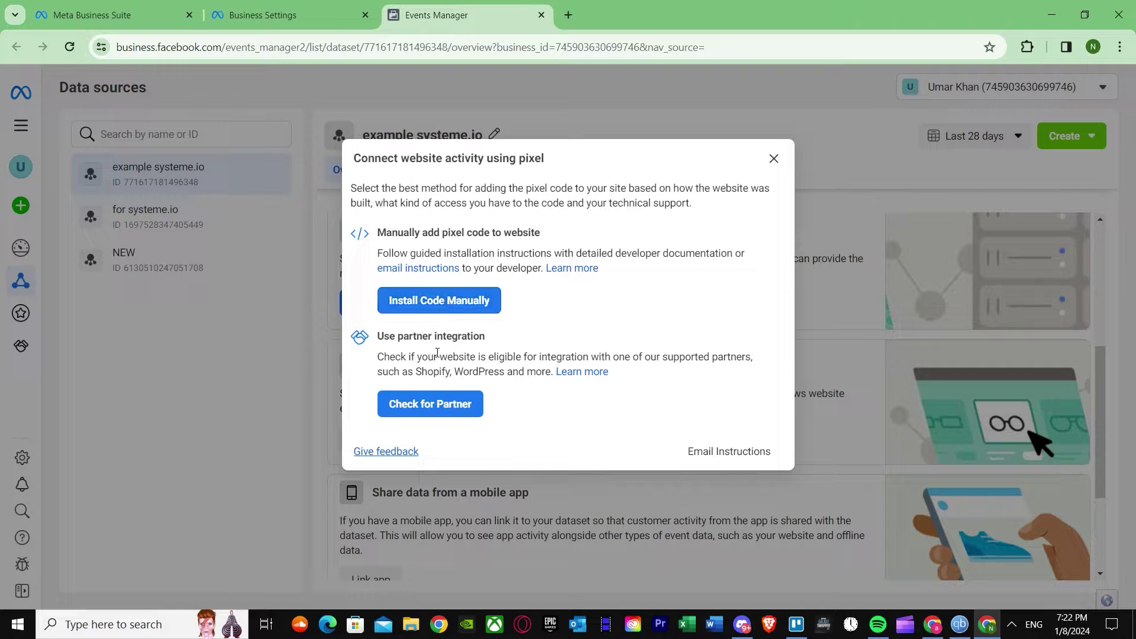
pyautogui.click(430, 414)
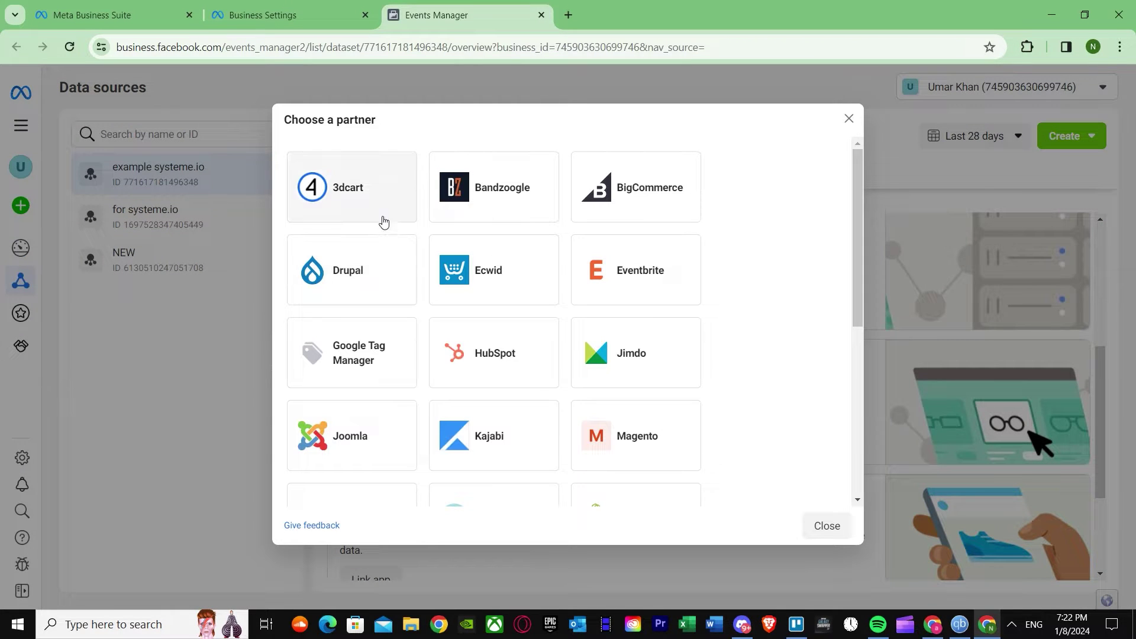
pyautogui.scroll(-6, 432, 332)
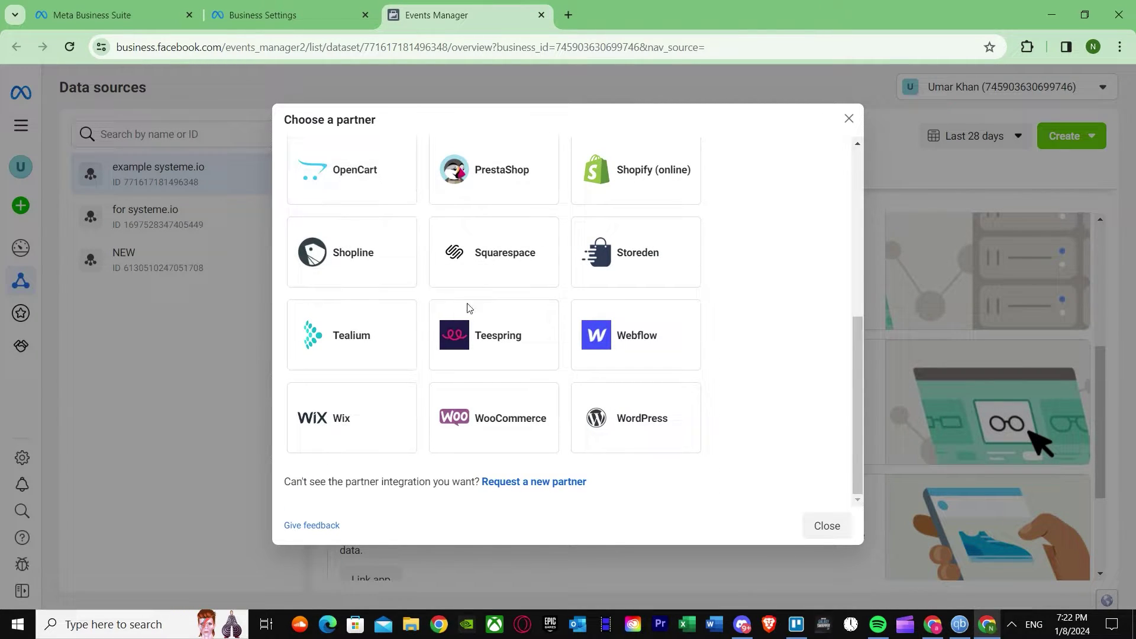
pyautogui.click(584, 583)
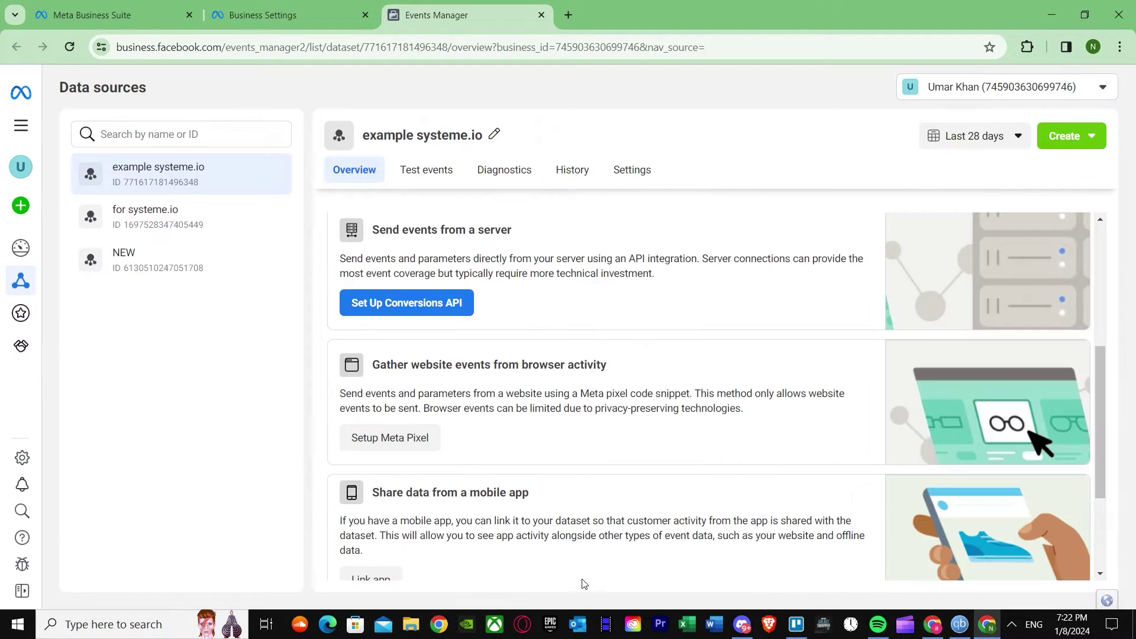
# - Choose to install the Meta Pixel code manually and copy its base code
pyautogui.click(385, 450)
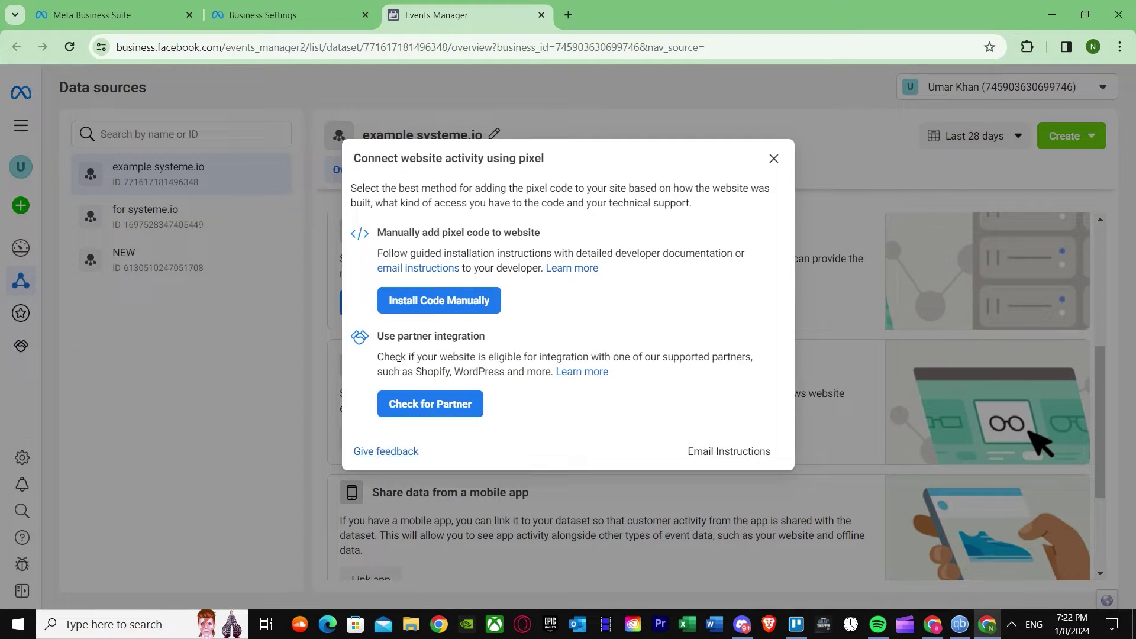
pyautogui.click(450, 309)
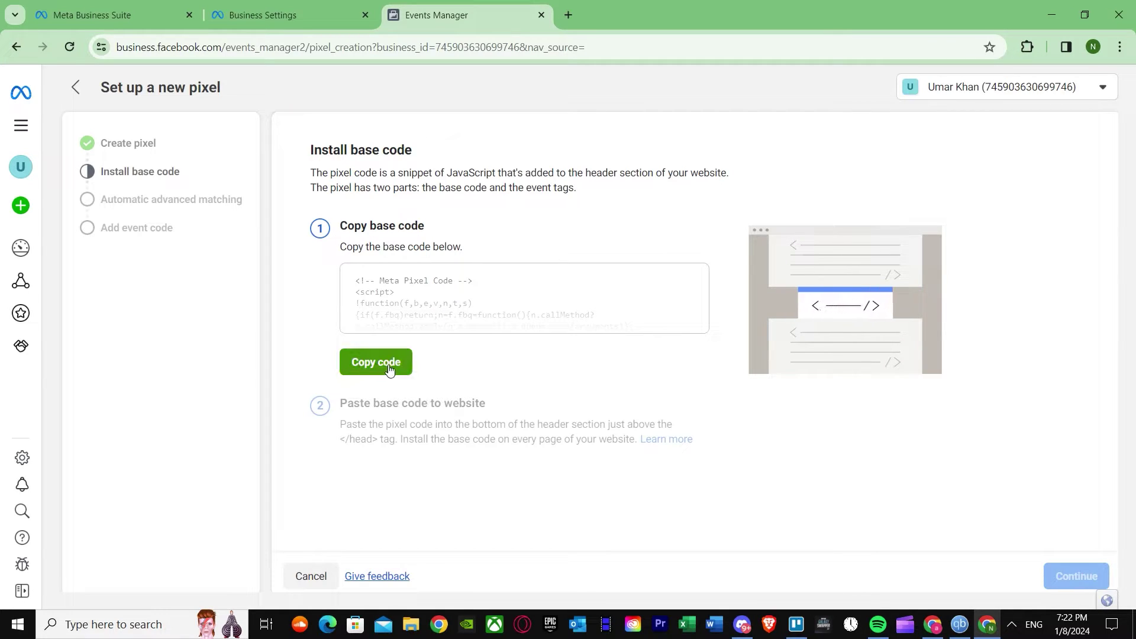
pyautogui.click(362, 362)
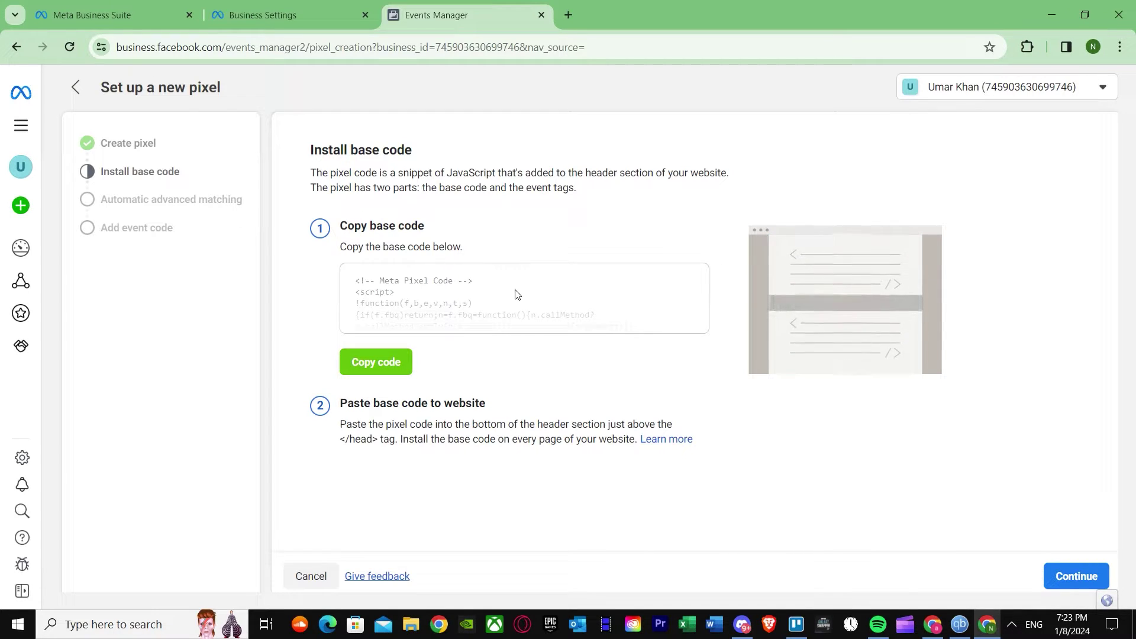
# - Turn on automatic advanced matching for the new pixel and check the event setup tool without adding events
pyautogui.click(1081, 578)
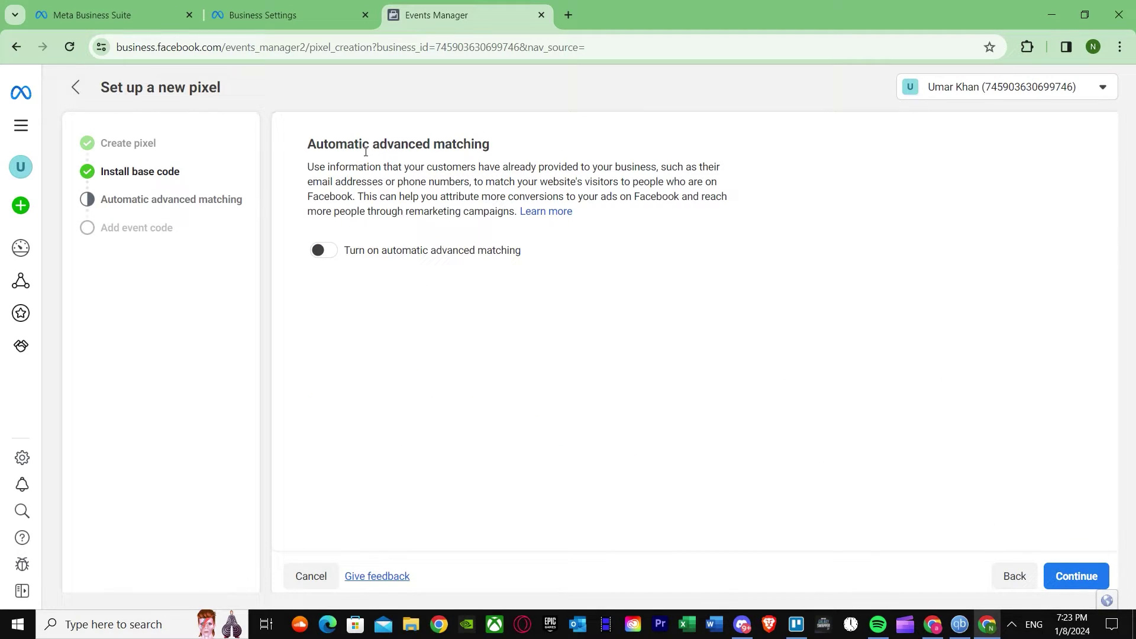
pyautogui.click(321, 250)
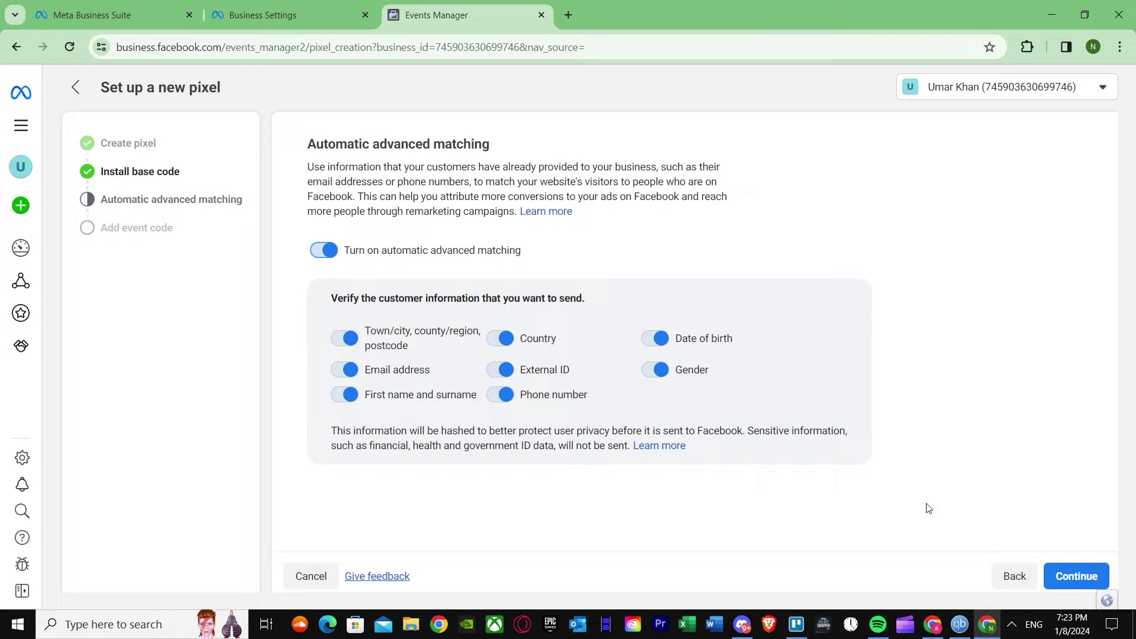
pyautogui.click(1059, 582)
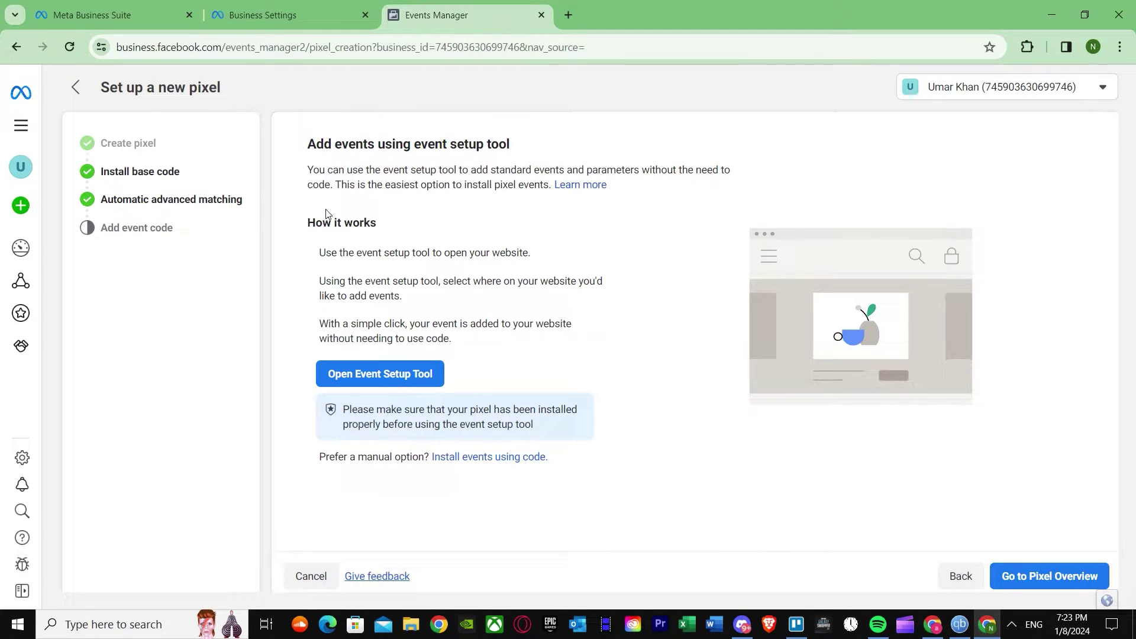
pyautogui.click(399, 373)
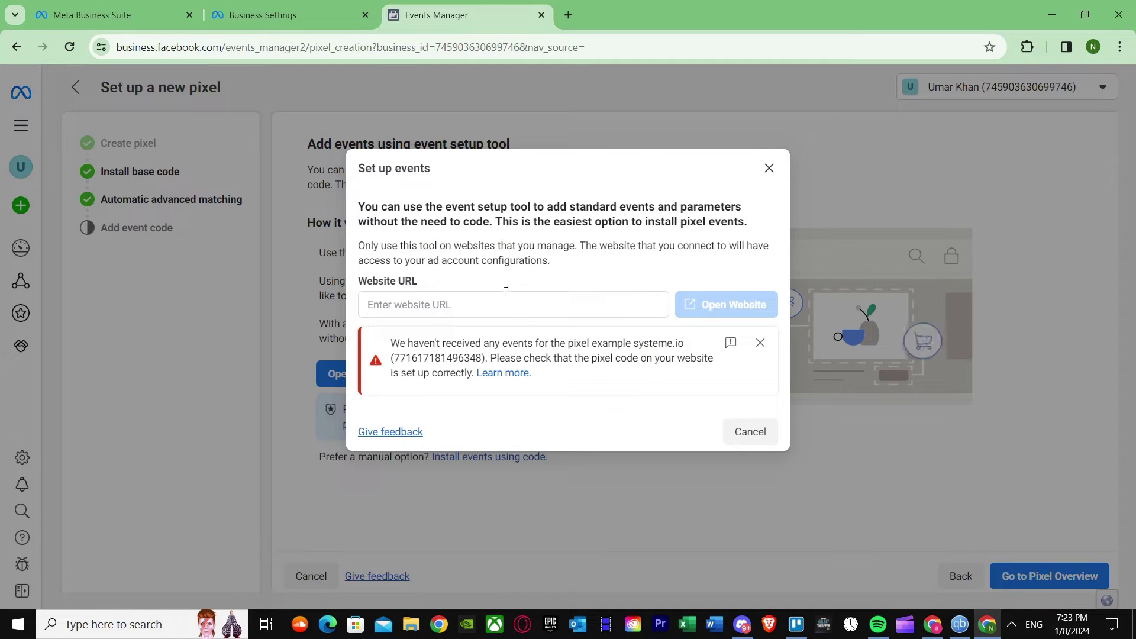
pyautogui.click(770, 169)
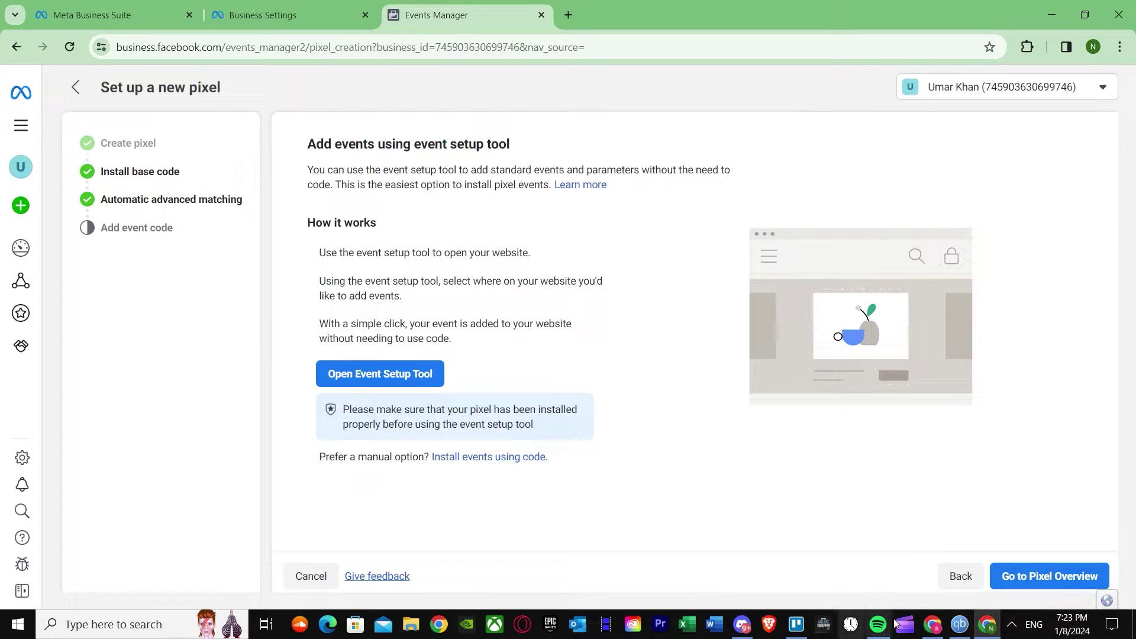
# - Switch to systeme.io, open the "facebook pixel" funnel and look over its order form templates
pyautogui.click(932, 624)
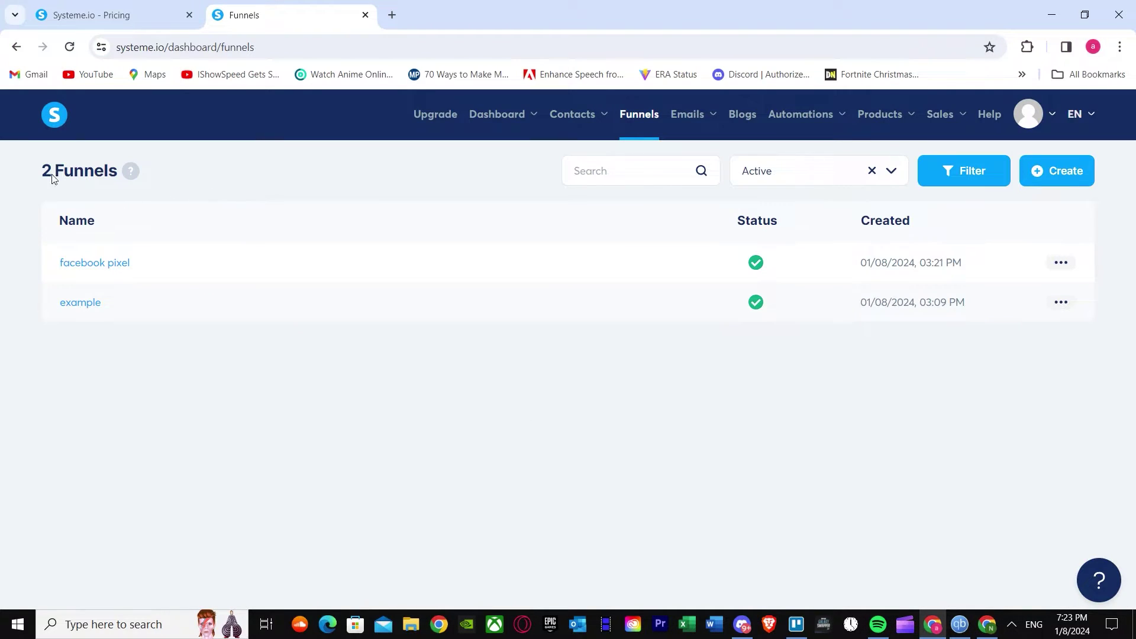
pyautogui.click(112, 263)
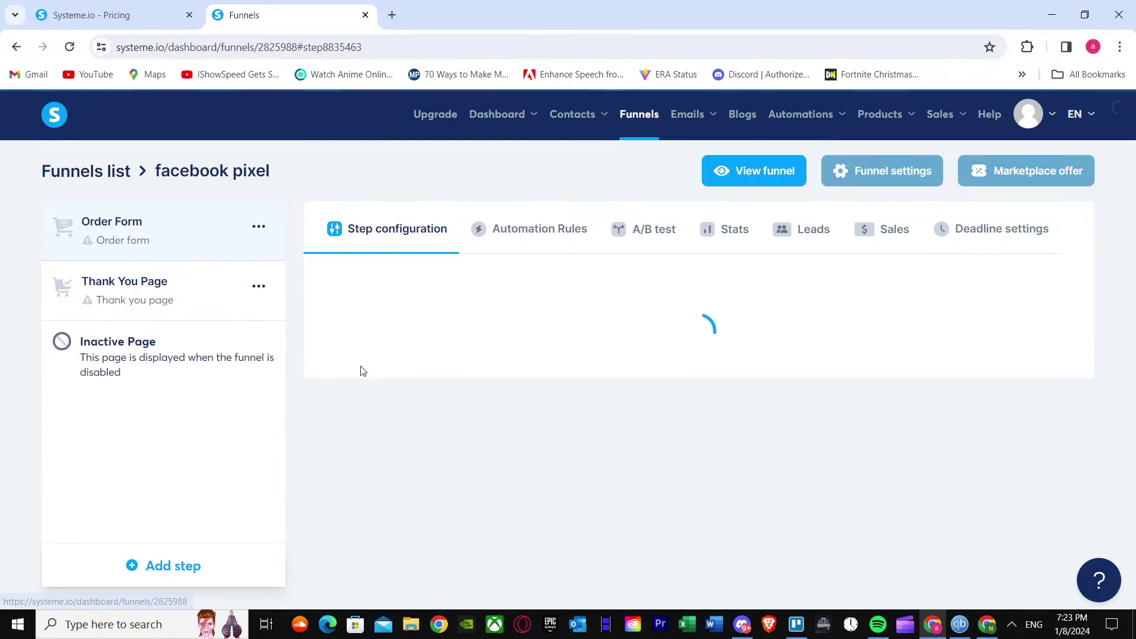
pyautogui.moveTo(392, 389)
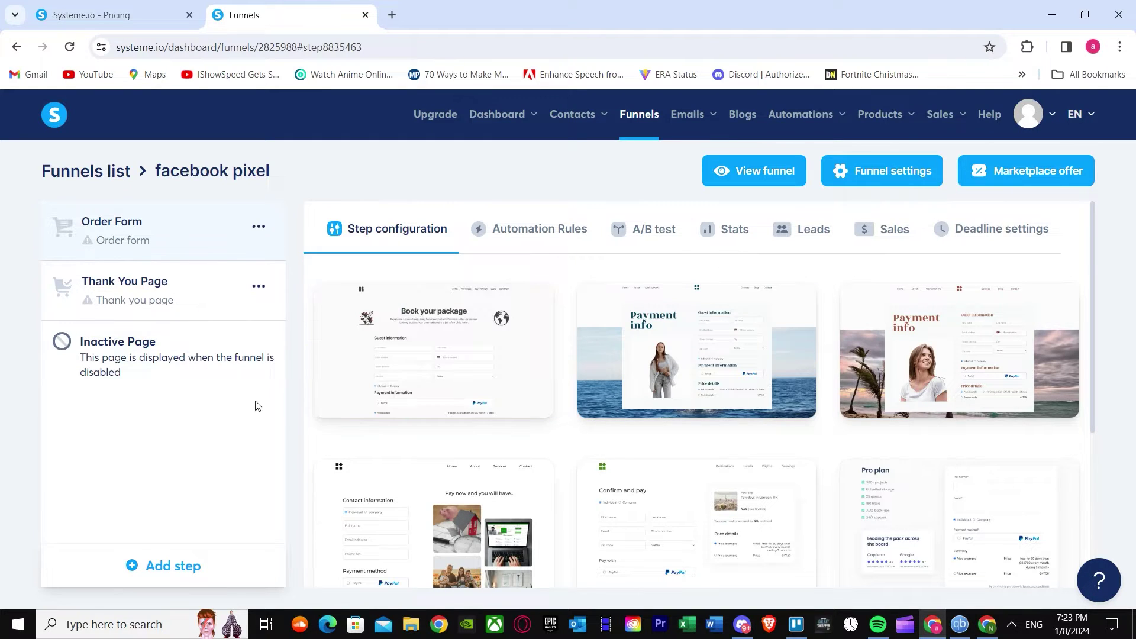
pyautogui.moveTo(792, 414)
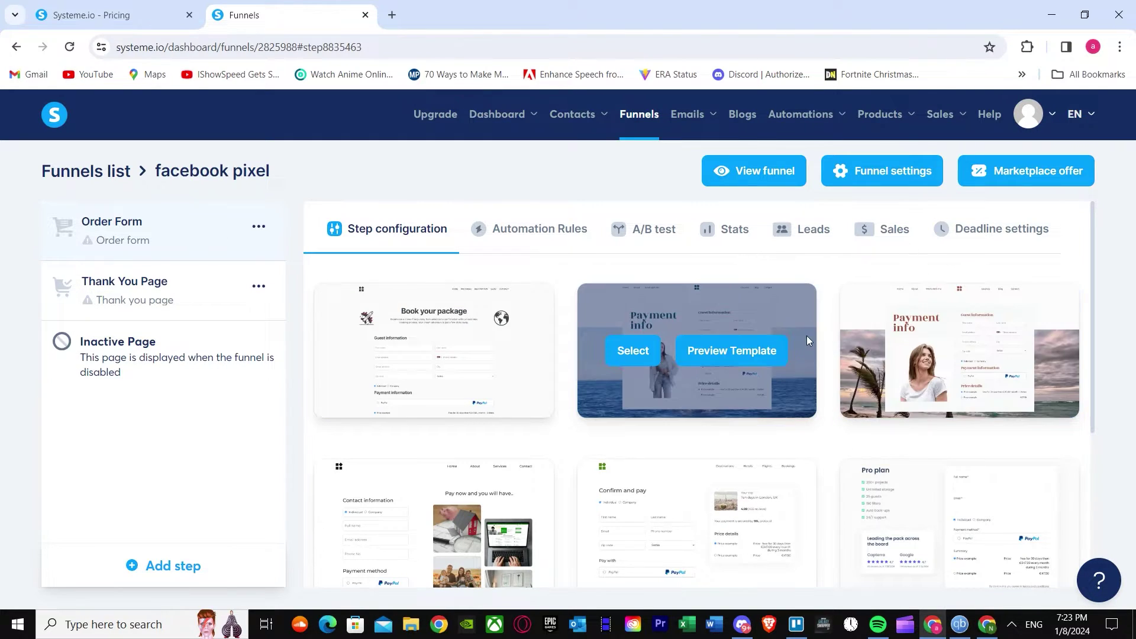
pyautogui.scroll(-4, 854, 406)
pyautogui.scroll(3, 957, 471)
pyautogui.scroll(1, 957, 471)
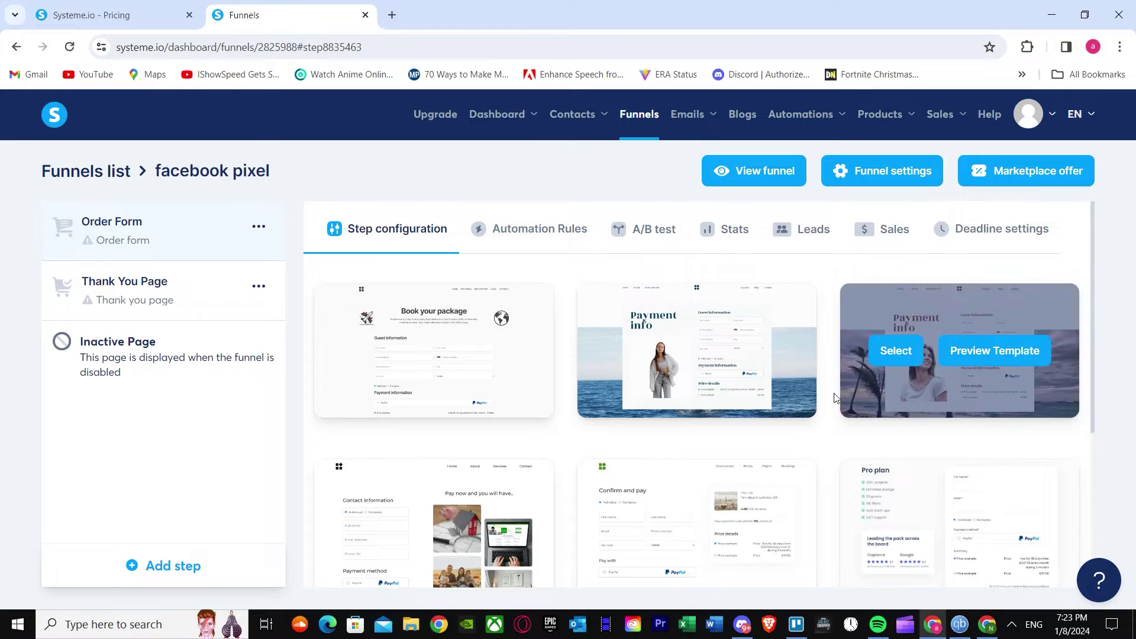
# - Open the funnel's Inactive Page in the editor and find the Tracking section of its page settings
pyautogui.click(162, 371)
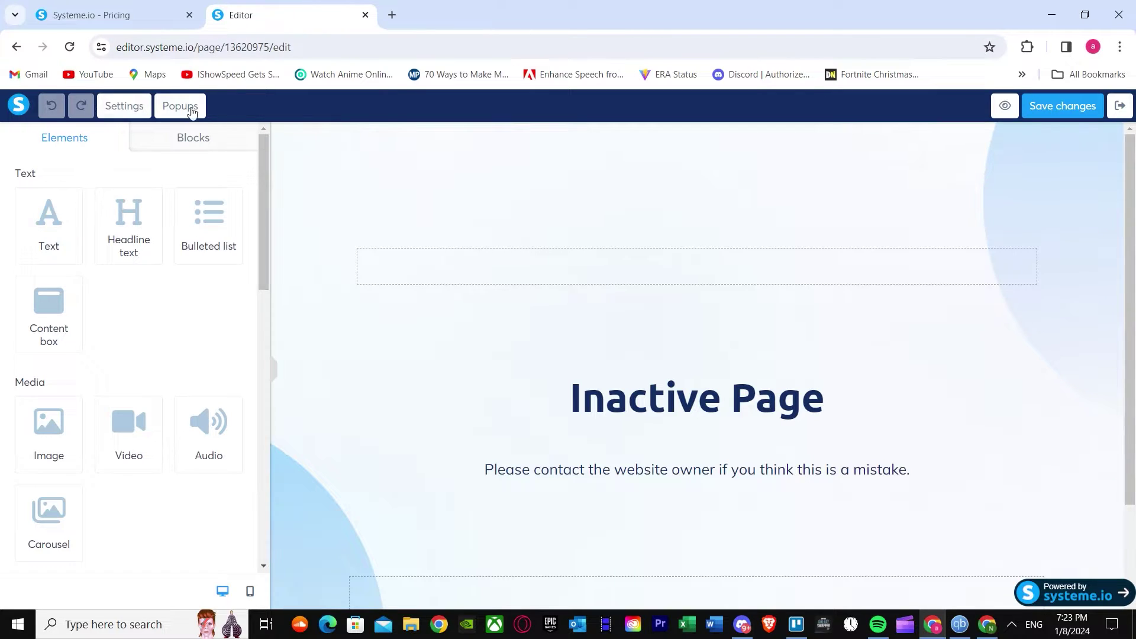
pyautogui.scroll(-1, 279, 308)
pyautogui.scroll(1, 279, 308)
pyautogui.click(122, 107)
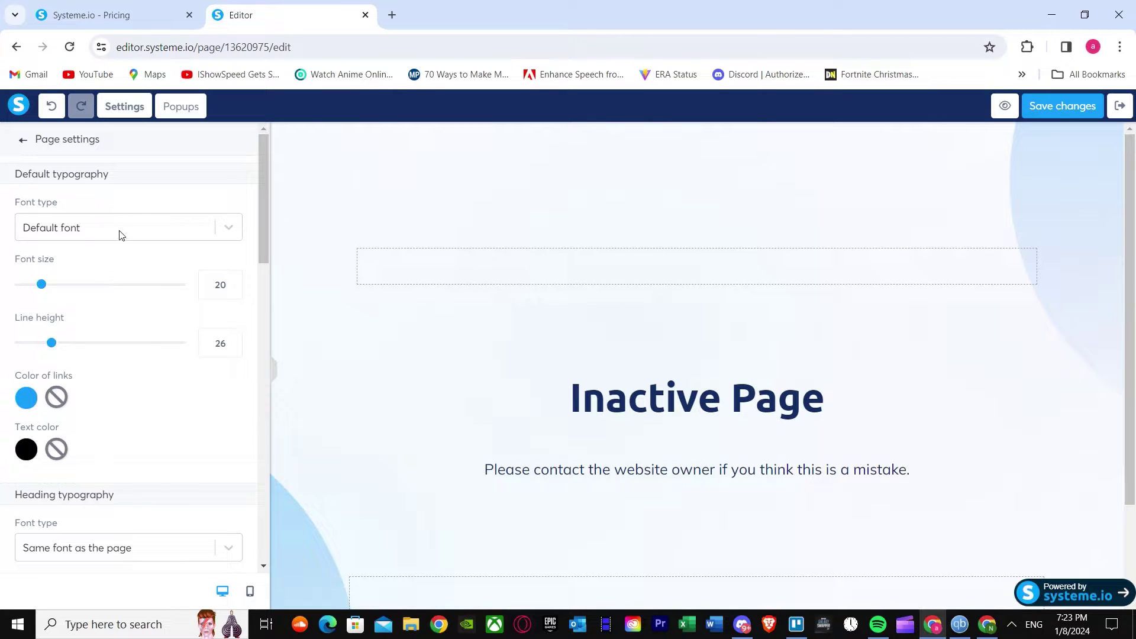
pyautogui.scroll(-3, 94, 231)
pyautogui.scroll(-14, 109, 238)
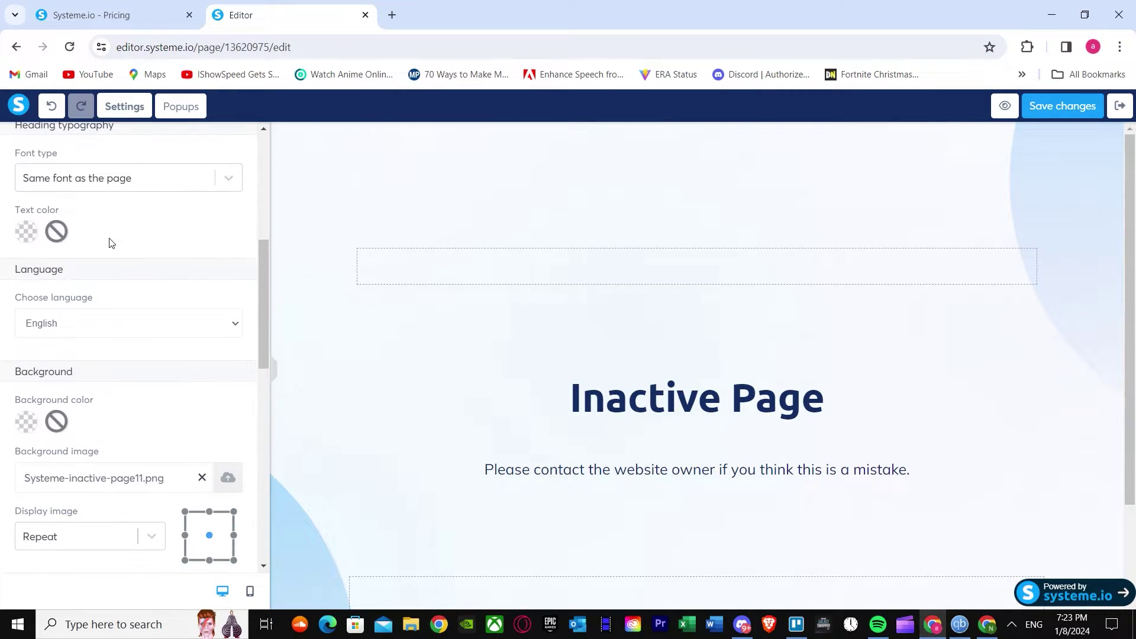
pyautogui.scroll(-3, 98, 320)
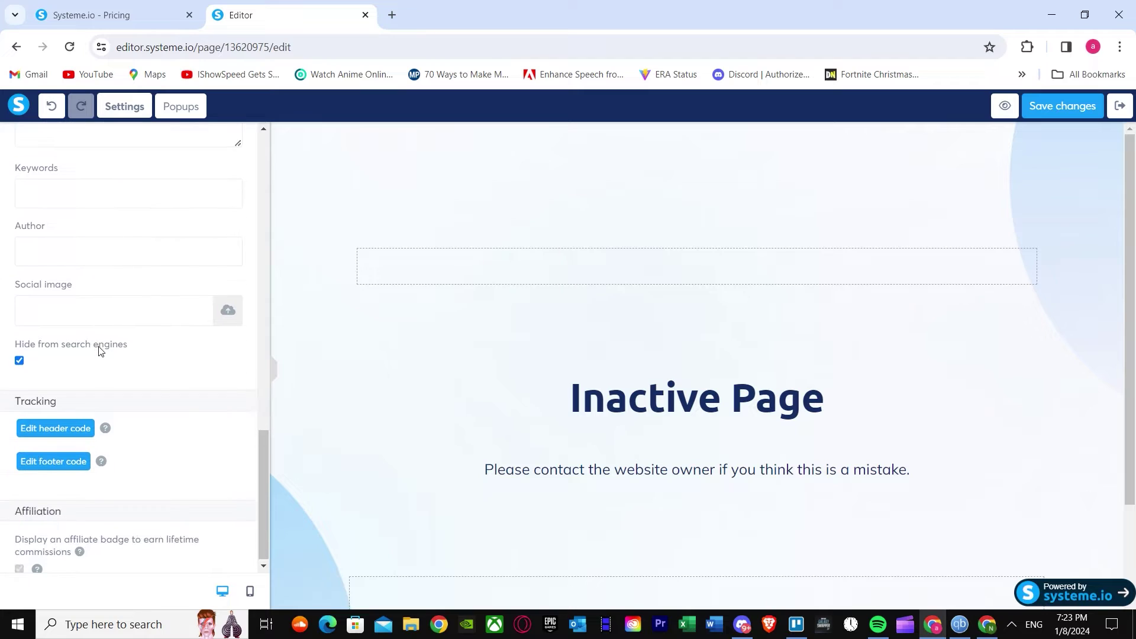
# - Paste the copied Meta Pixel base code into the Inactive Page's header code and save it
pyautogui.click(55, 436)
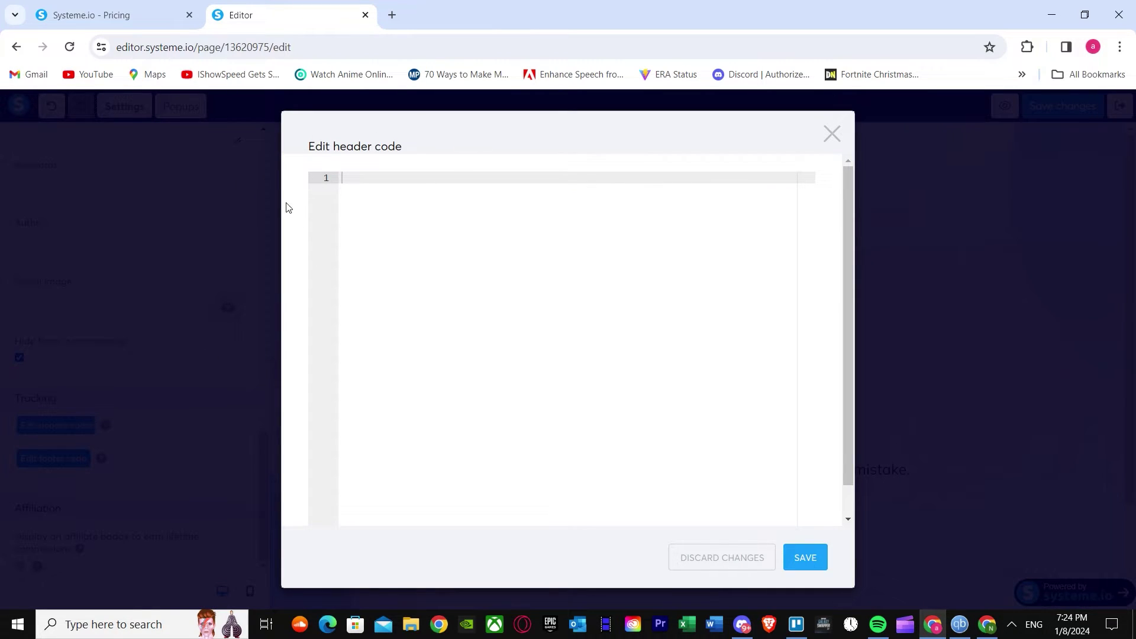
pyautogui.rightClick(349, 176)
pyautogui.click(380, 320)
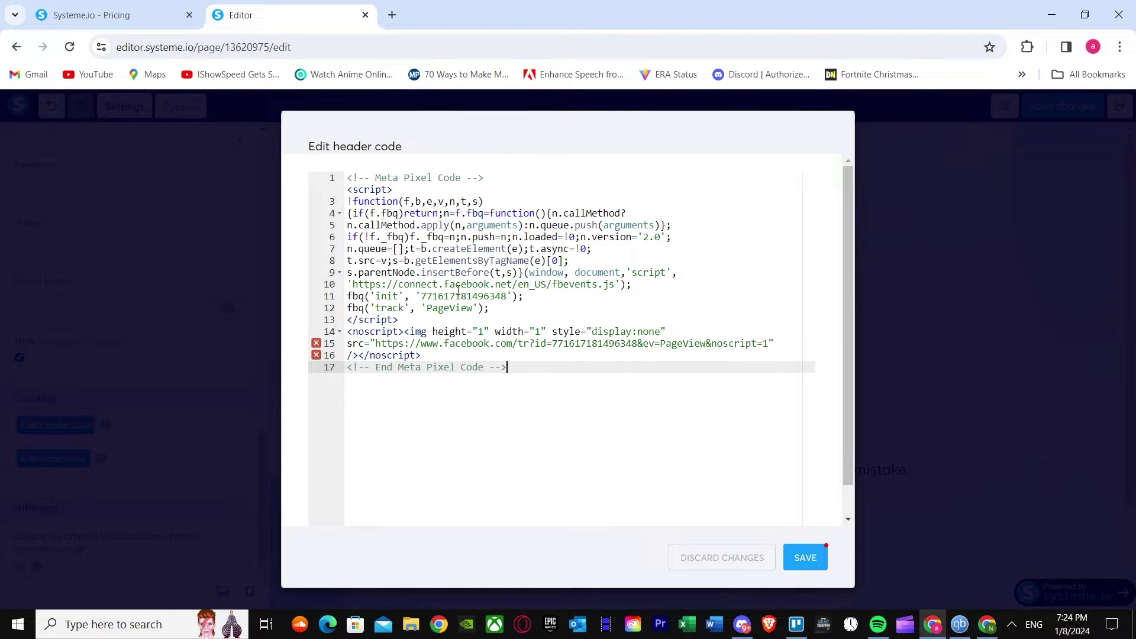
pyautogui.click(810, 567)
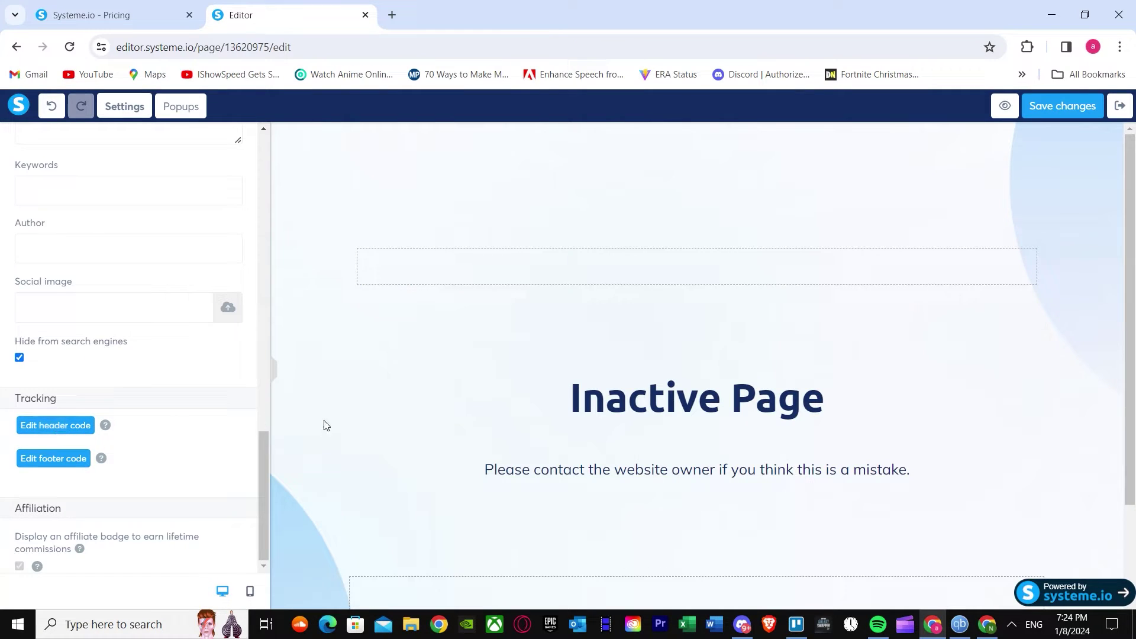
# - Review the page's saved header code and its footer code, then leave the page settings
pyautogui.click(46, 436)
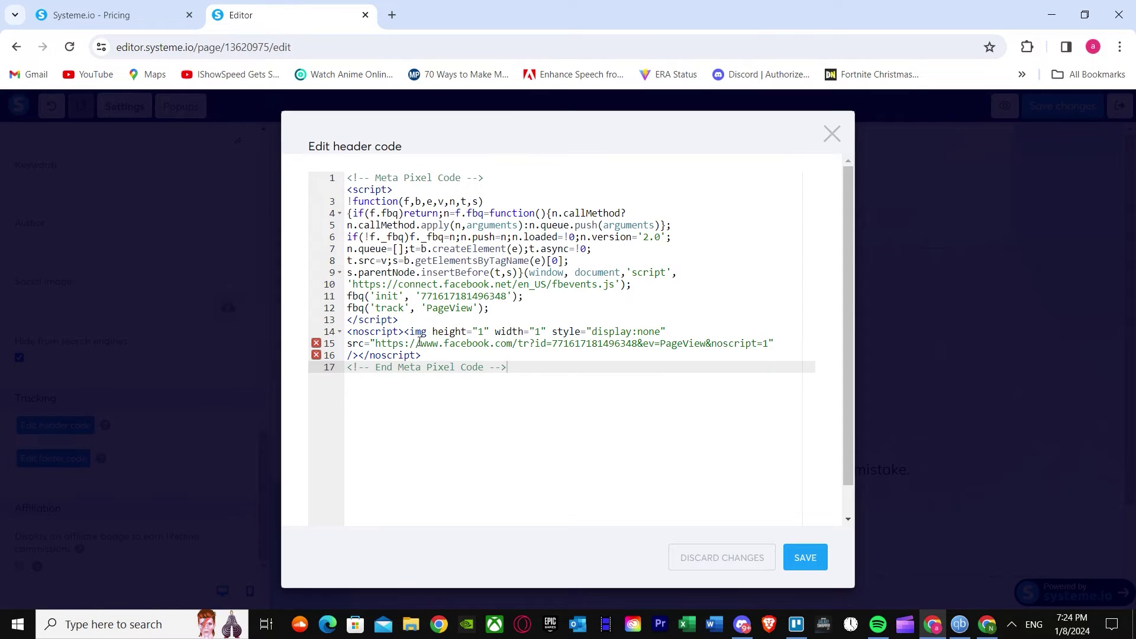
pyautogui.click(825, 136)
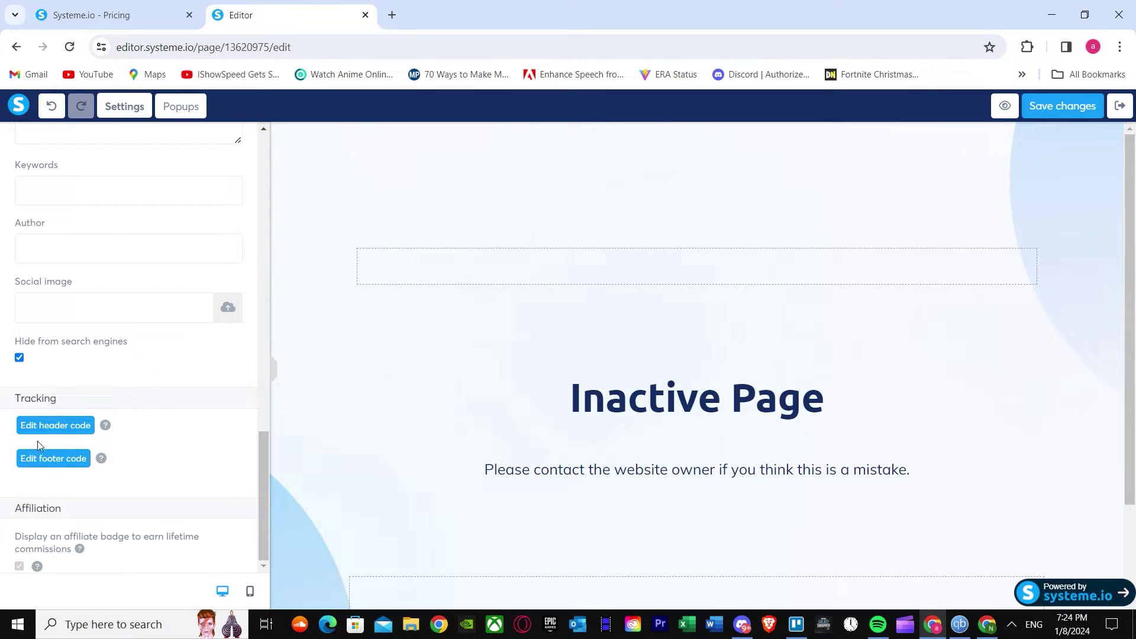
pyautogui.click(49, 460)
pyautogui.click(818, 137)
pyautogui.click(80, 424)
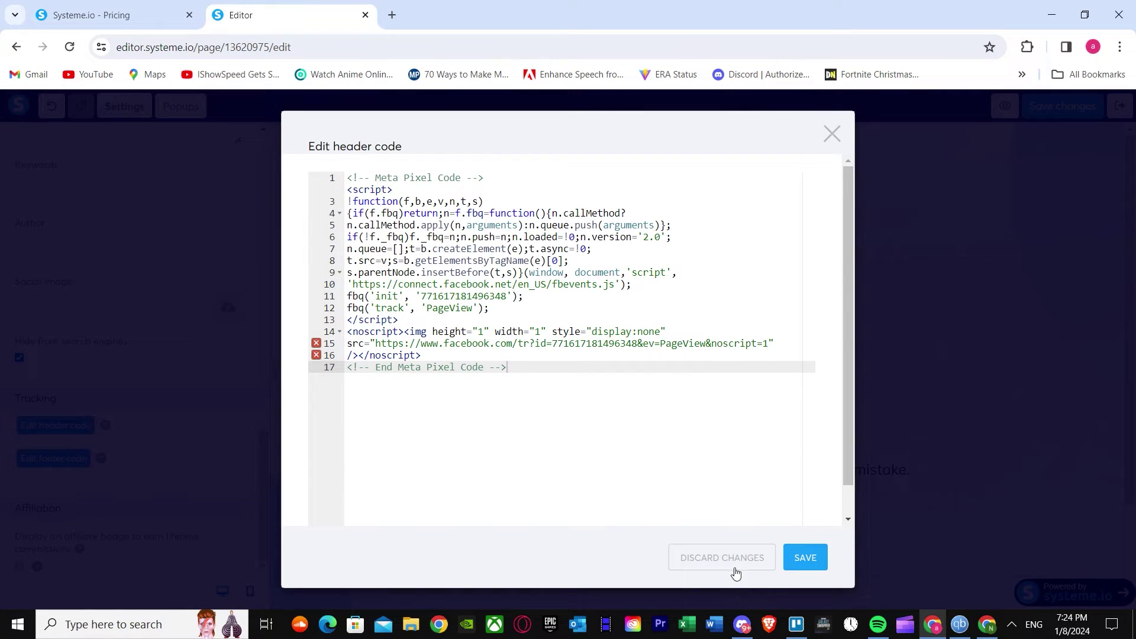
pyautogui.press('Escape')
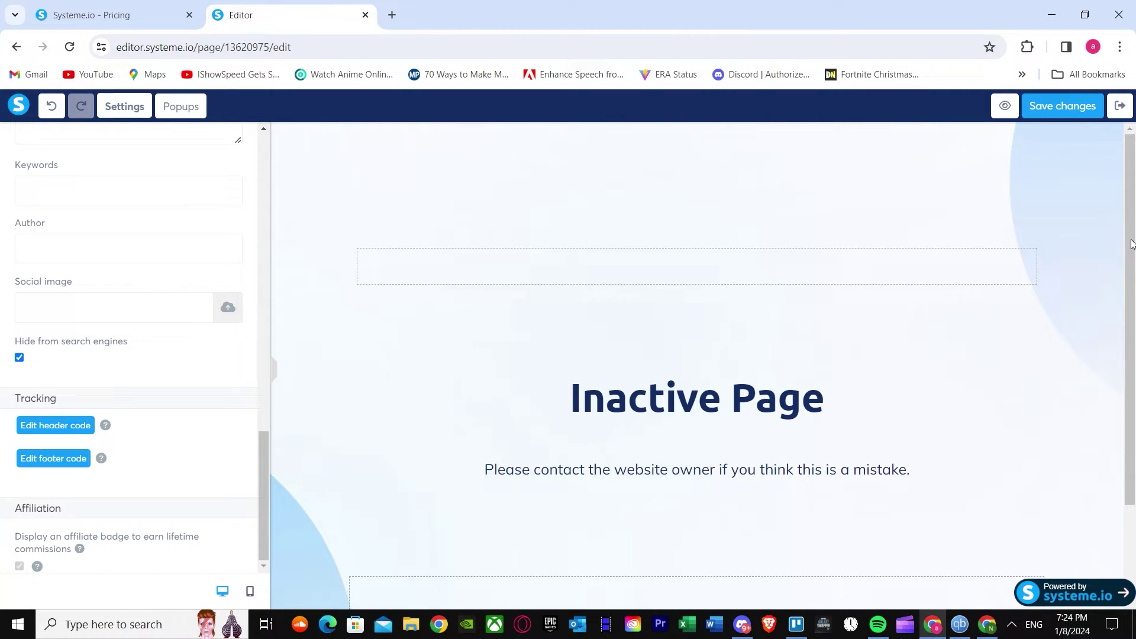
pyautogui.press('Escape')
pyautogui.scroll(10, 190, 459)
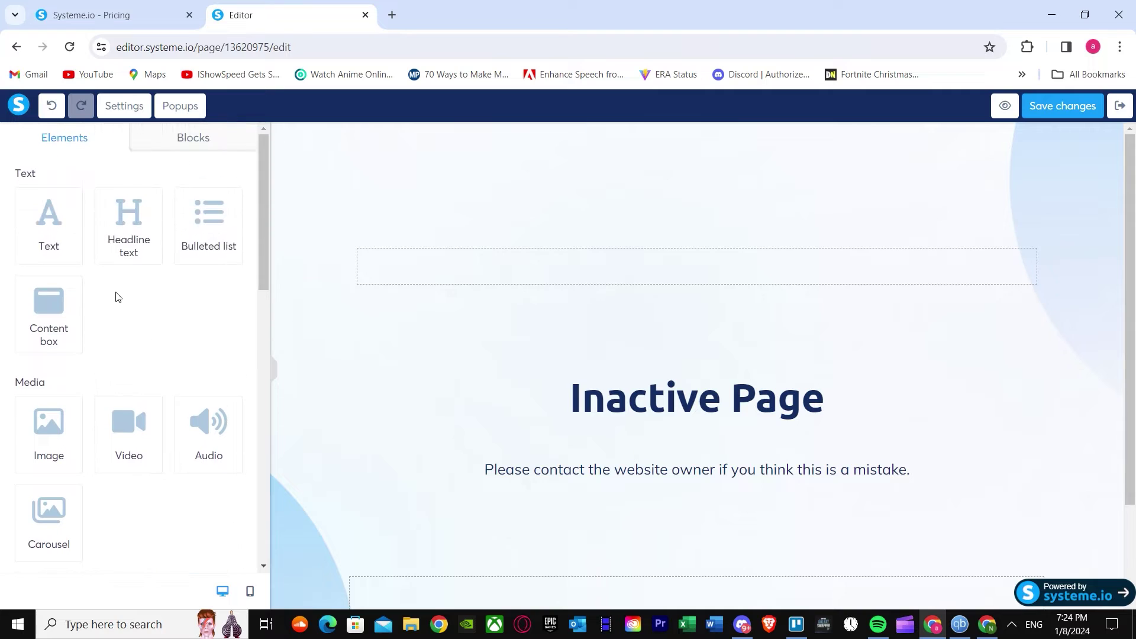
# - Reopen the Inactive Page's header code and inspect the error markers on lines 15 and 16
pyautogui.click(124, 108)
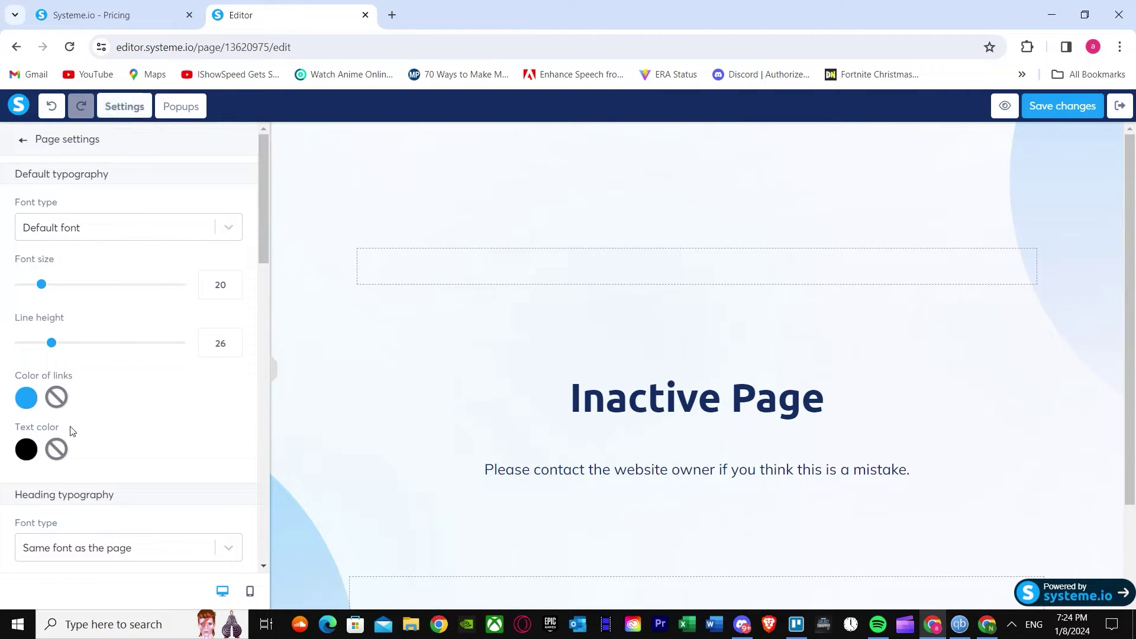
pyautogui.scroll(-10, 65, 462)
pyautogui.scroll(-6, 59, 473)
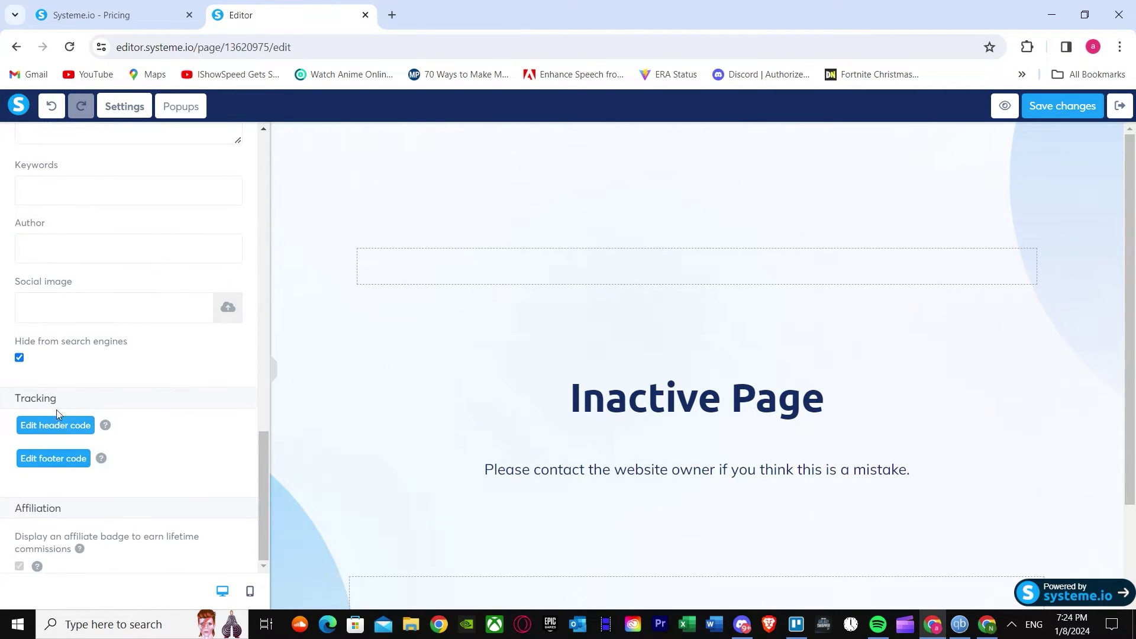
pyautogui.click(56, 424)
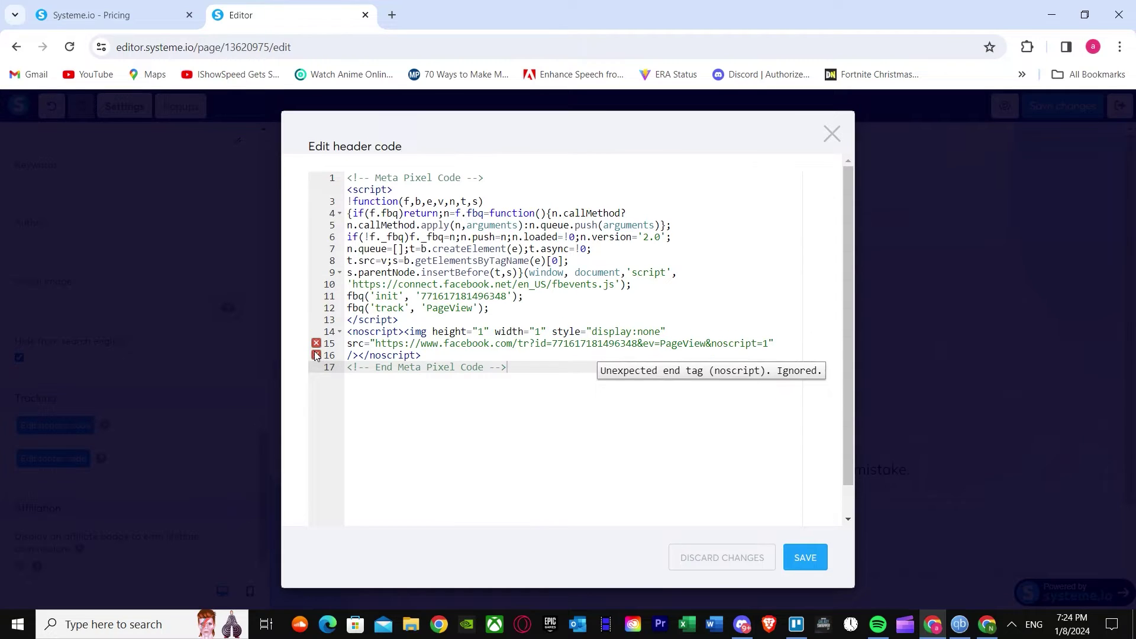
pyautogui.moveTo(318, 347)
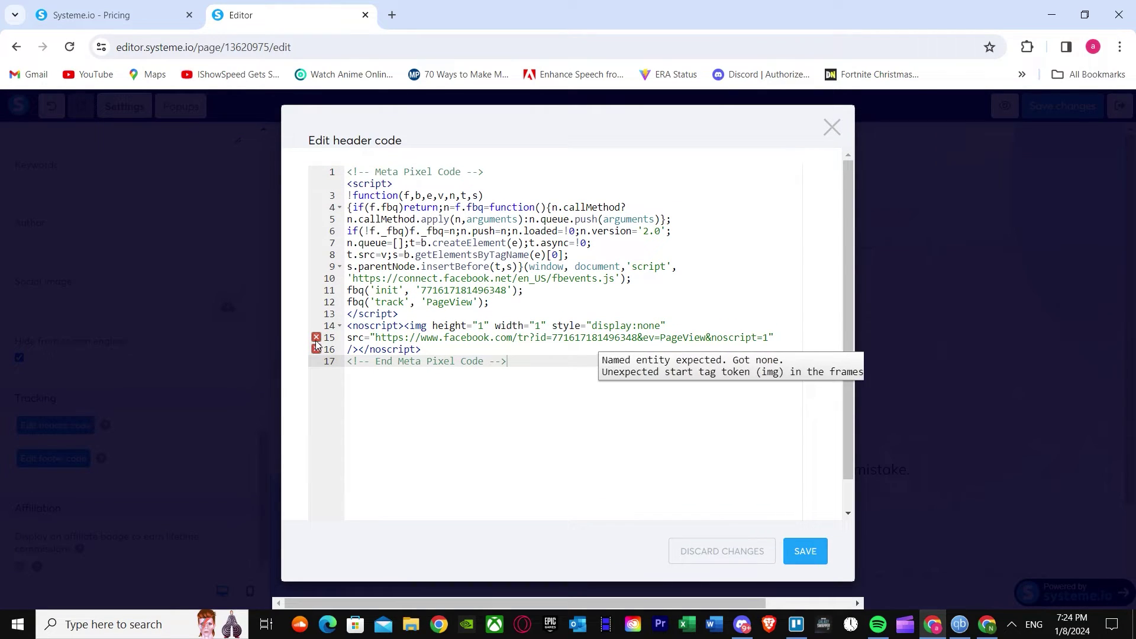
# - Clear the Inactive Page's header code, paste the copied Meta Pixel base code in again and save it
pyautogui.tripleClick(433, 352)
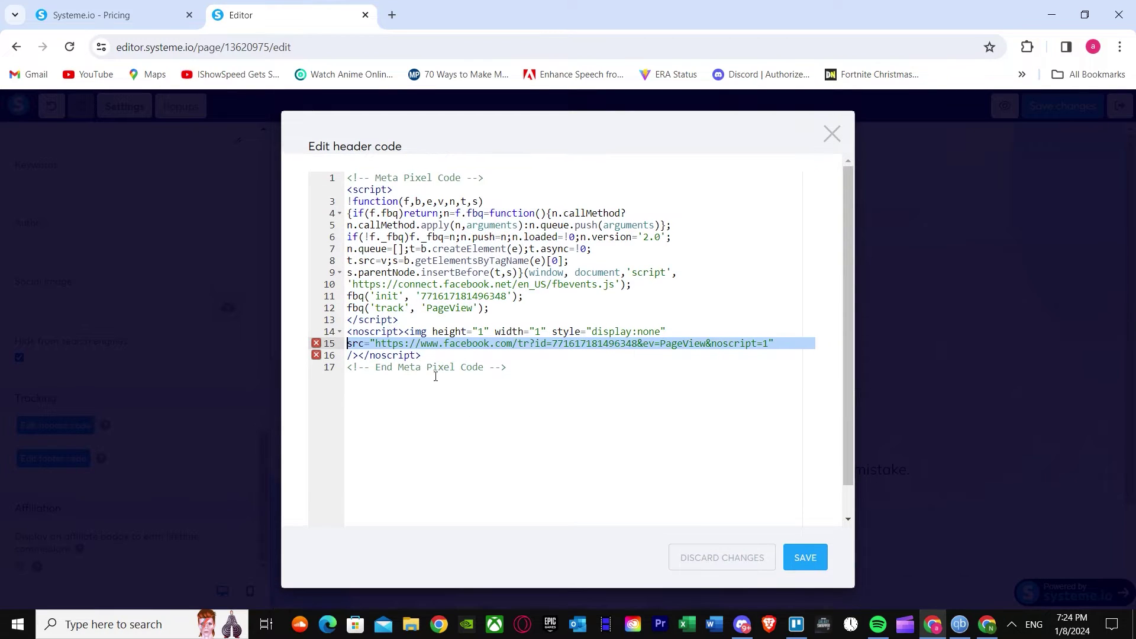
pyautogui.moveTo(423, 356); pyautogui.dragTo(340, 342)
pyautogui.press('BackSpace')
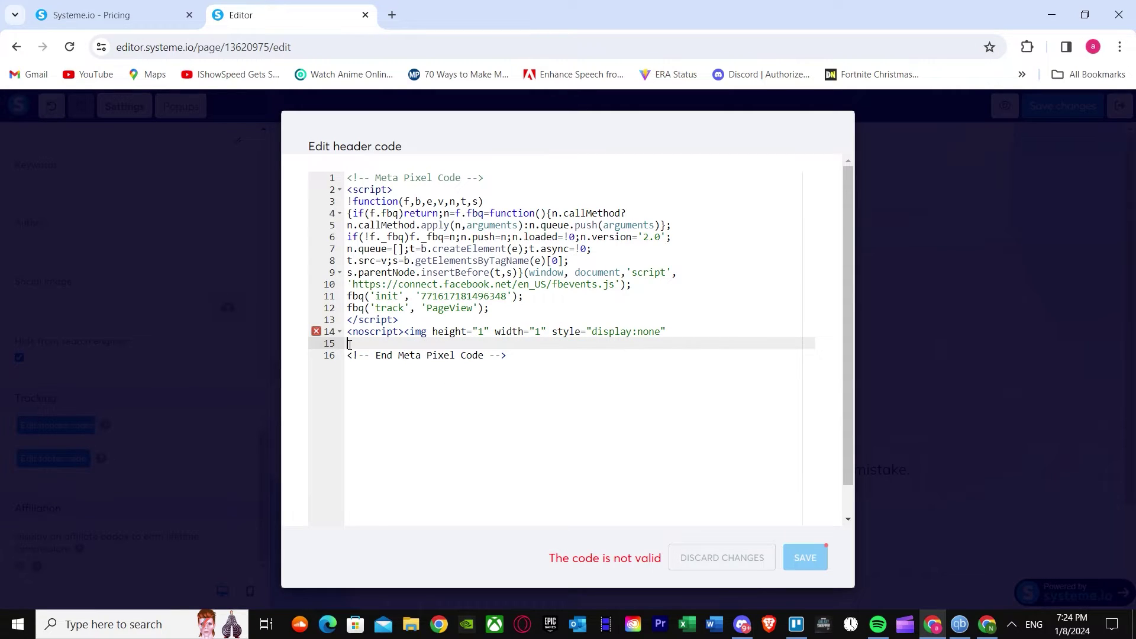
pyautogui.moveTo(370, 373); pyautogui.dragTo(335, 142)
pyautogui.press('BackSpace')
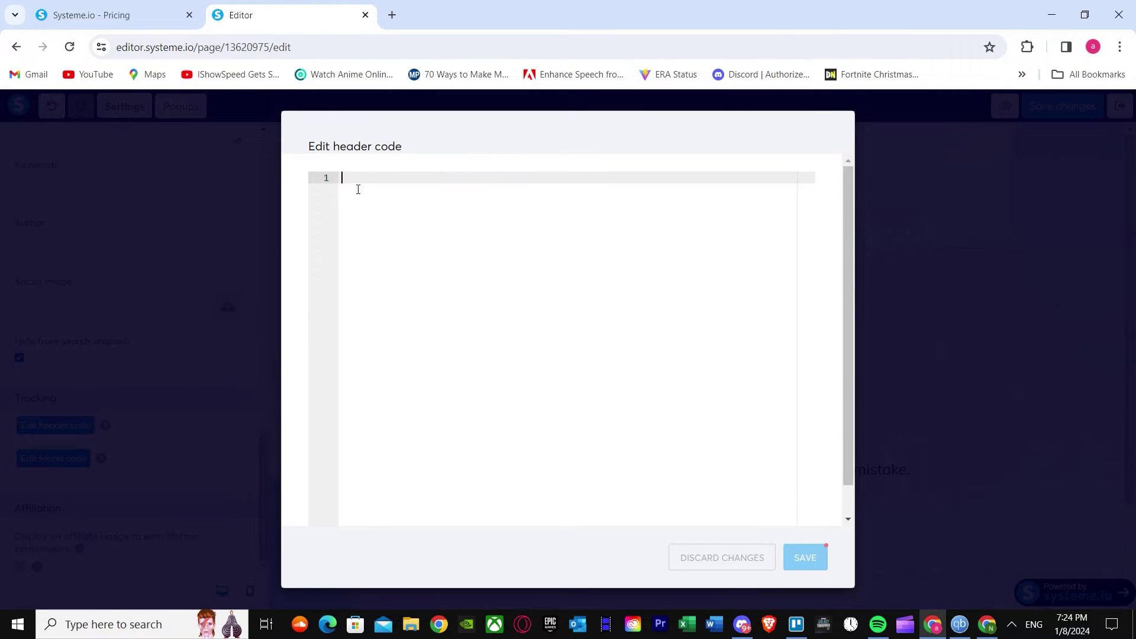
pyautogui.rightClick(352, 177)
pyautogui.click(375, 320)
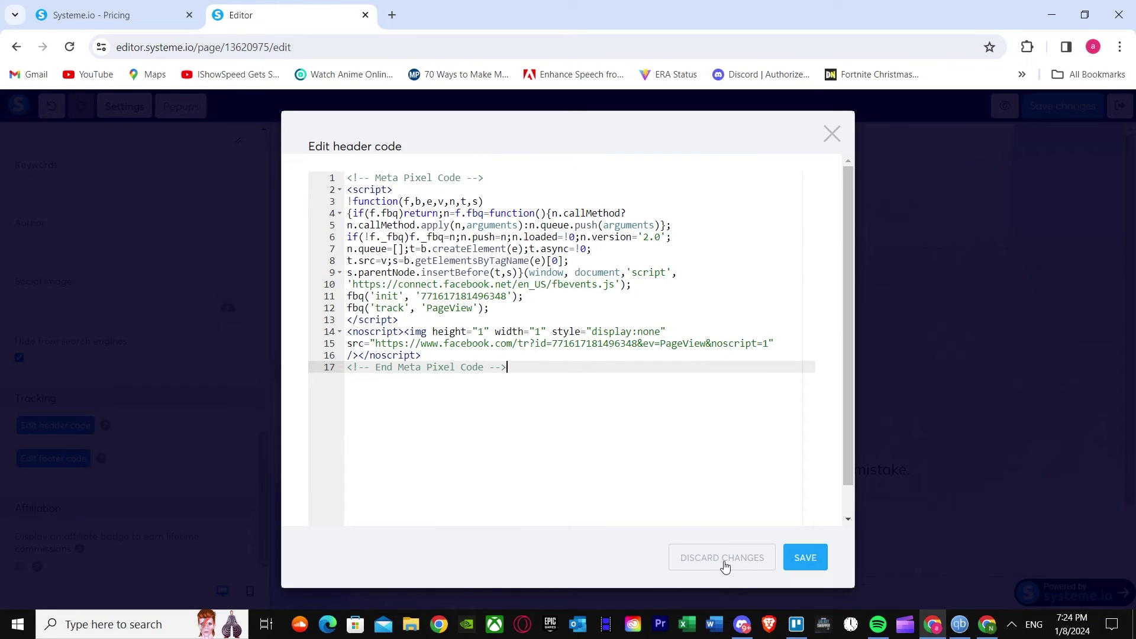
pyautogui.click(806, 559)
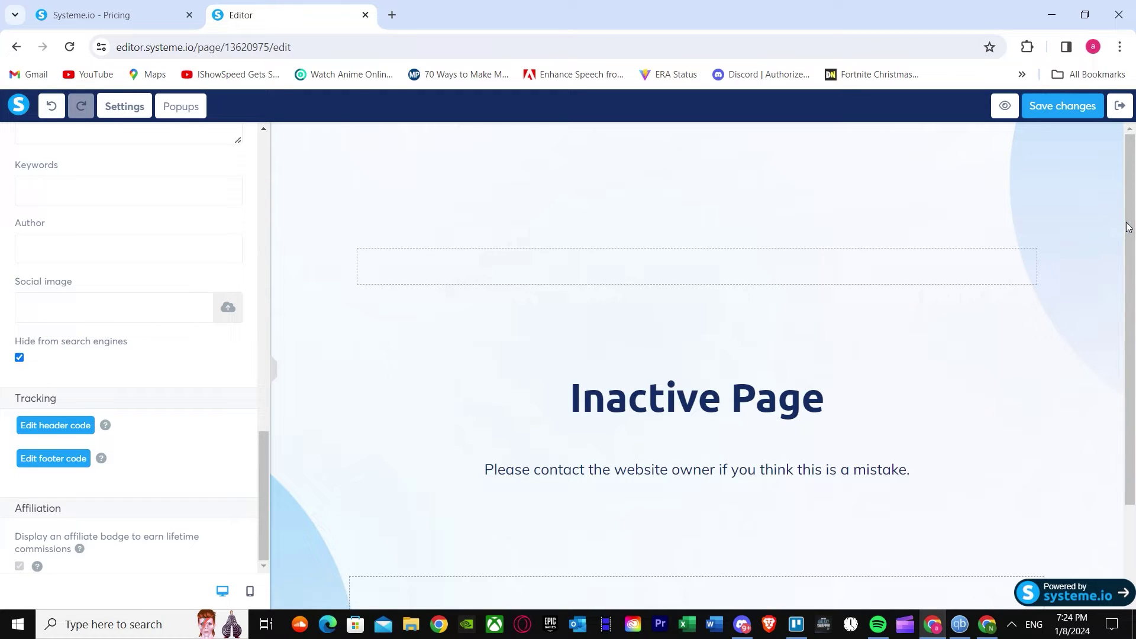
# - Save the Inactive Page's changes and return from the page editor to the facebook pixel funnel
pyautogui.hotkey('ctrl', 'a')
pyautogui.click(1047, 110)
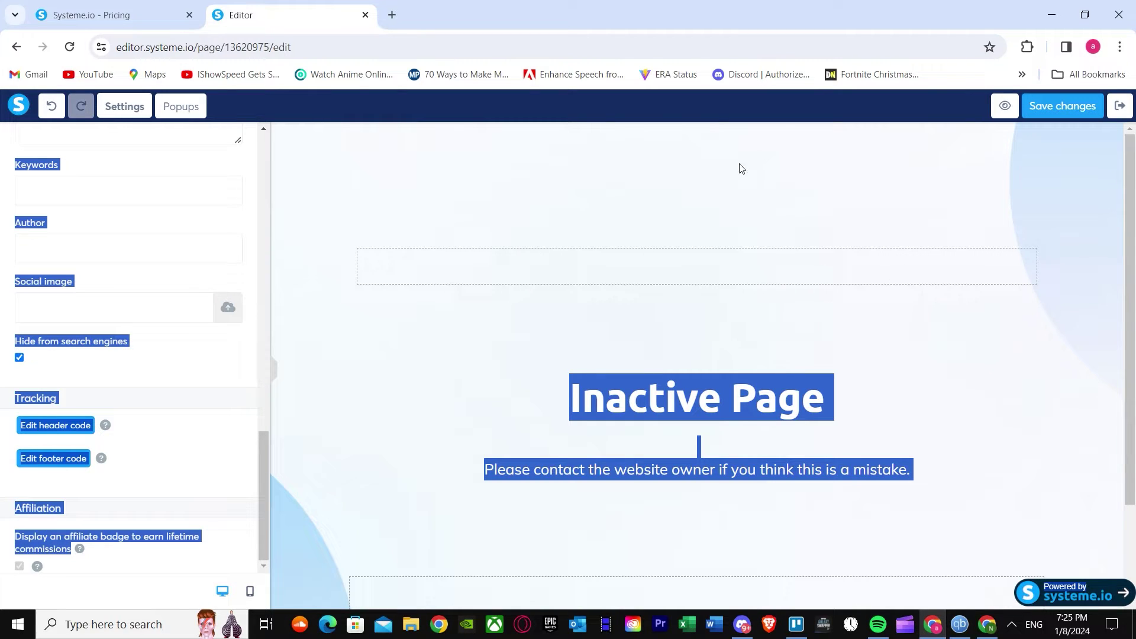
pyautogui.moveTo(264, 487); pyautogui.dragTo(190, 200)
pyautogui.scroll(-10, 157, 462)
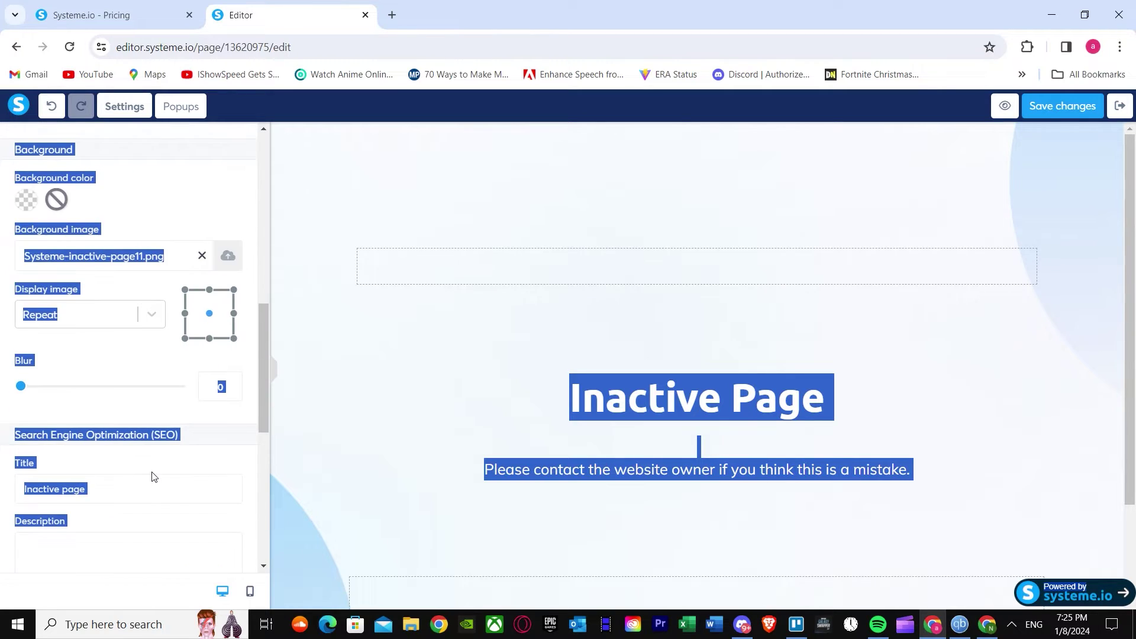
pyautogui.scroll(-1, 148, 493)
pyautogui.click(188, 136)
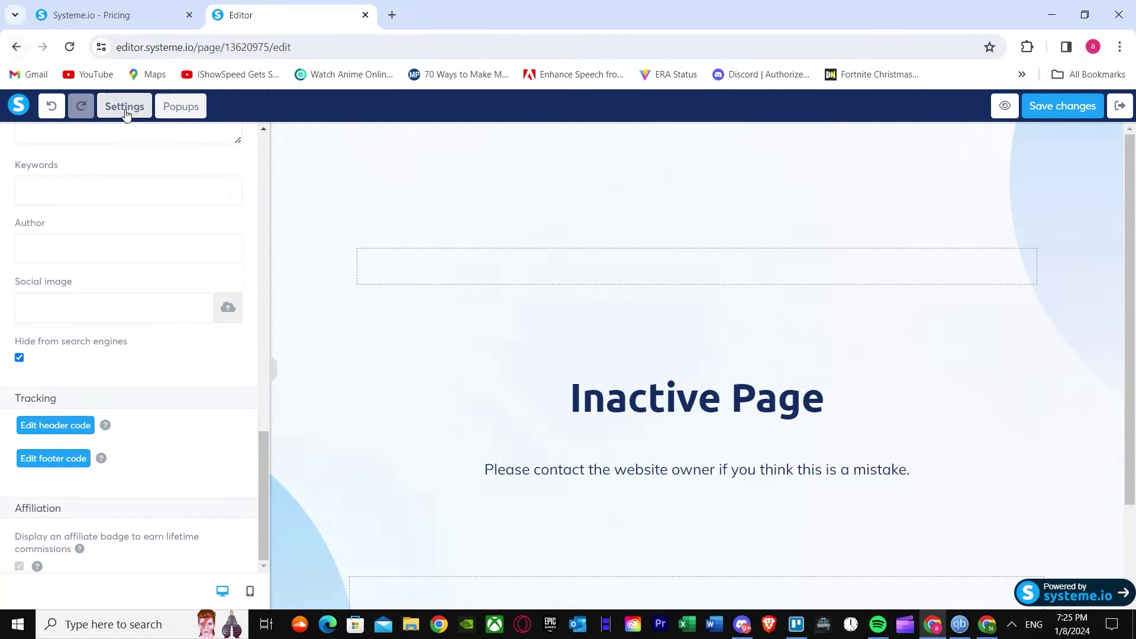
pyautogui.click(11, 48)
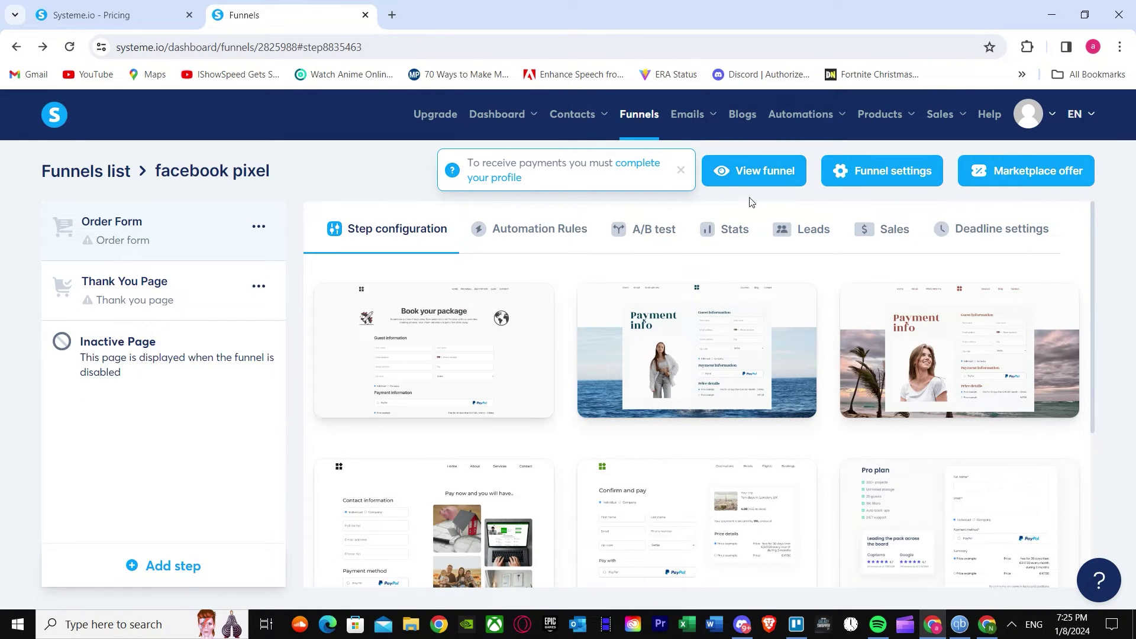
# - View the funnel in a separate tab and review its name, domain and currency in the funnel settings
pyautogui.click(680, 170)
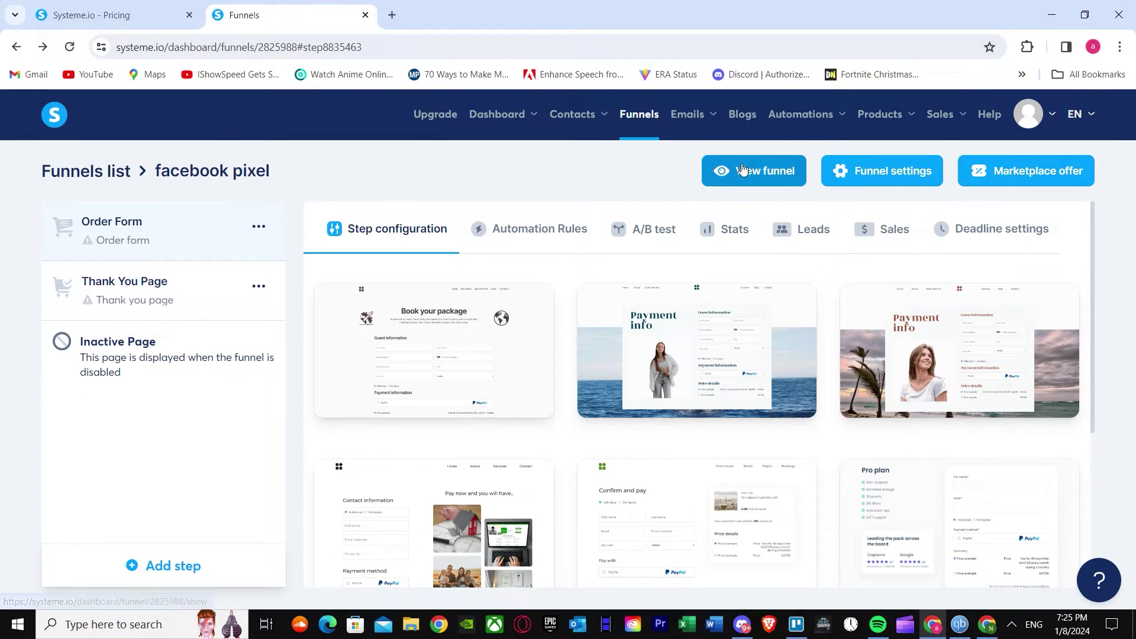
pyautogui.click(763, 172)
pyautogui.click(265, 24)
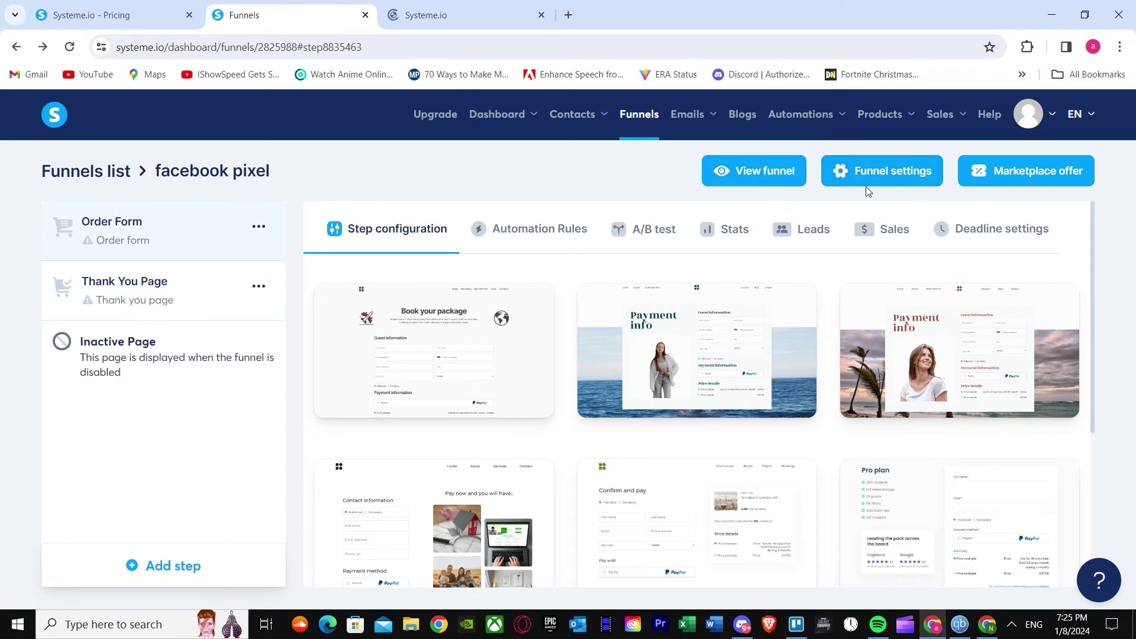
pyautogui.click(880, 171)
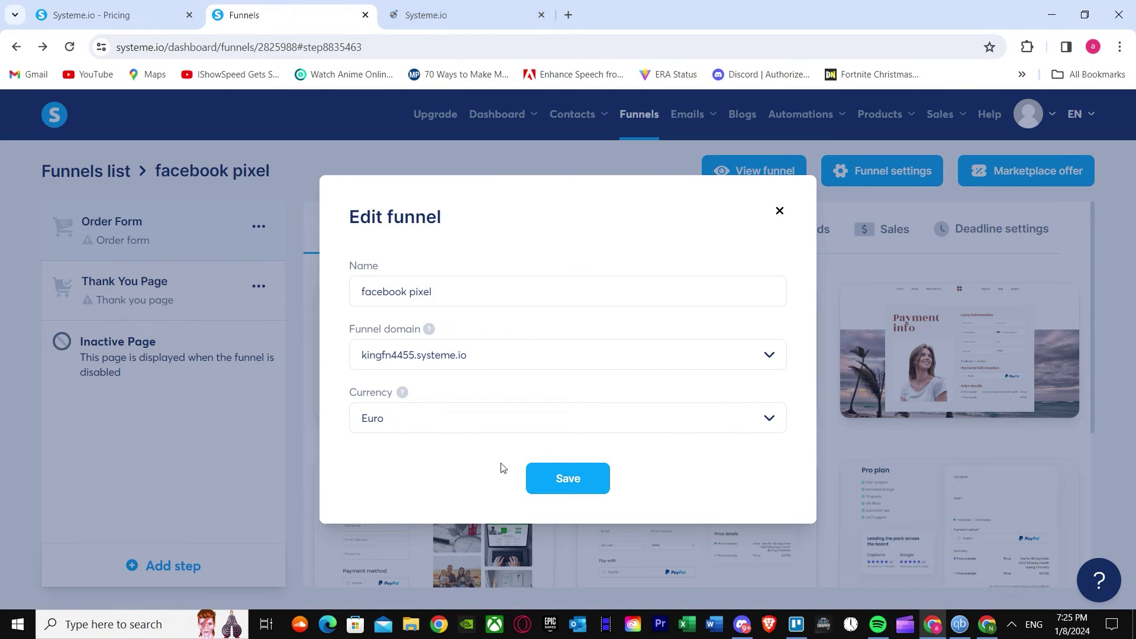
pyautogui.click(541, 480)
pyautogui.click(462, 21)
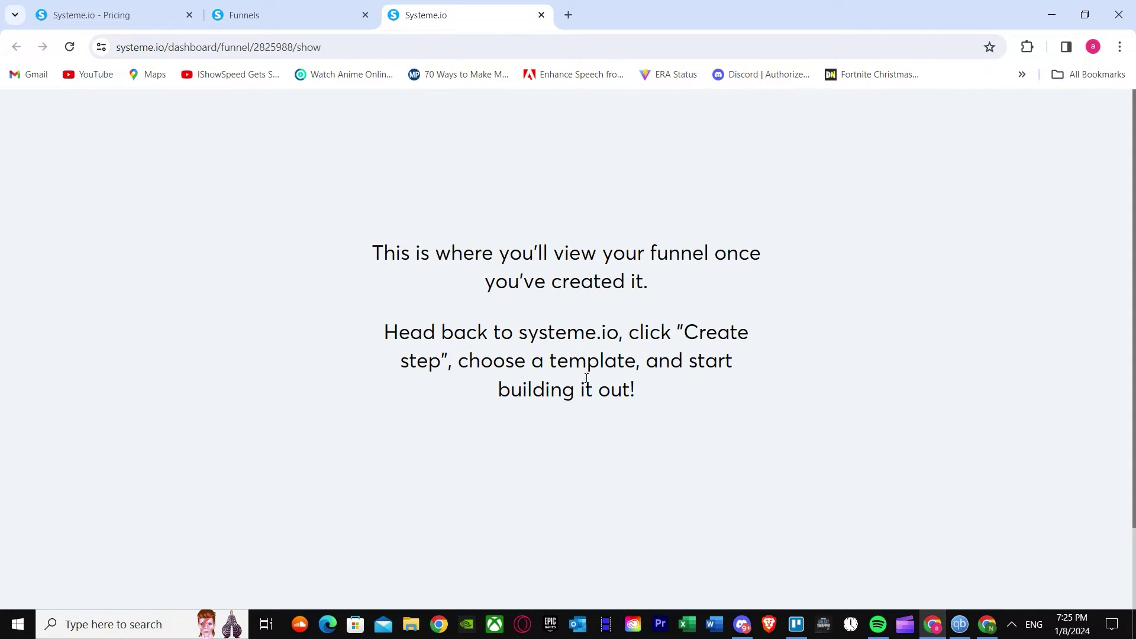
pyautogui.click(329, 12)
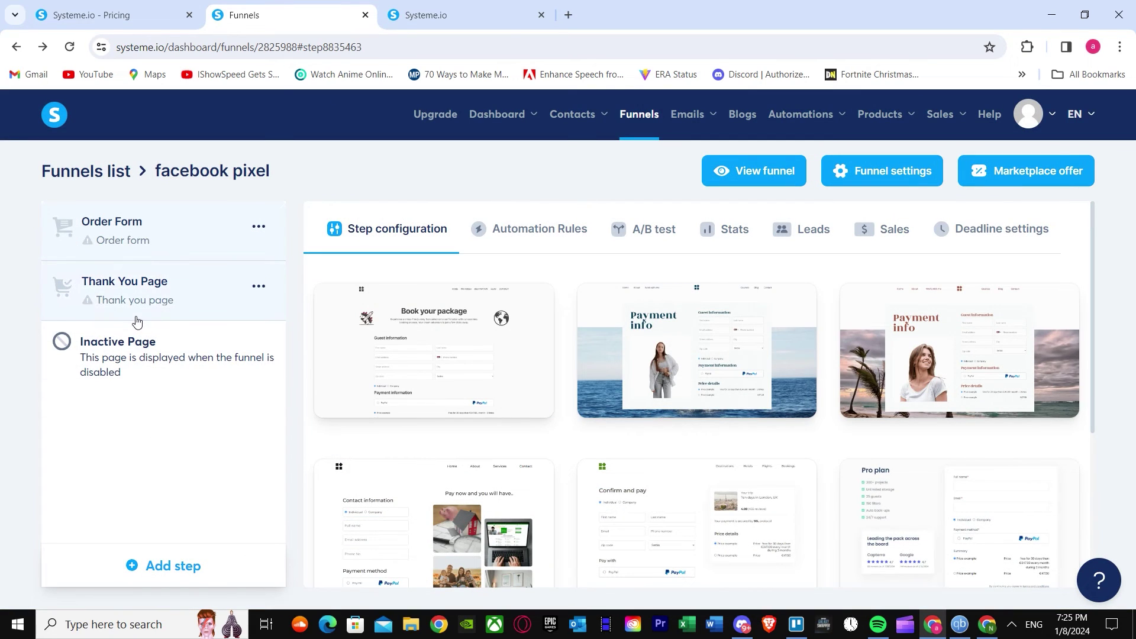
# - Apply the "Book your package" template to the Order Form step and copy the link to its page
pyautogui.click(346, 357)
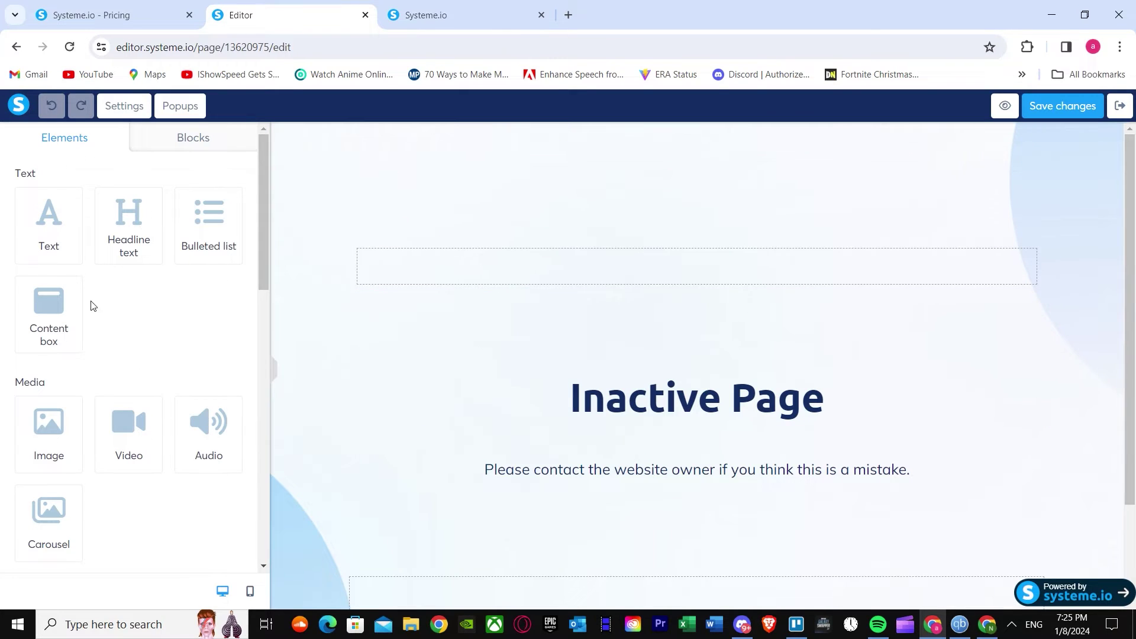
pyautogui.click(16, 47)
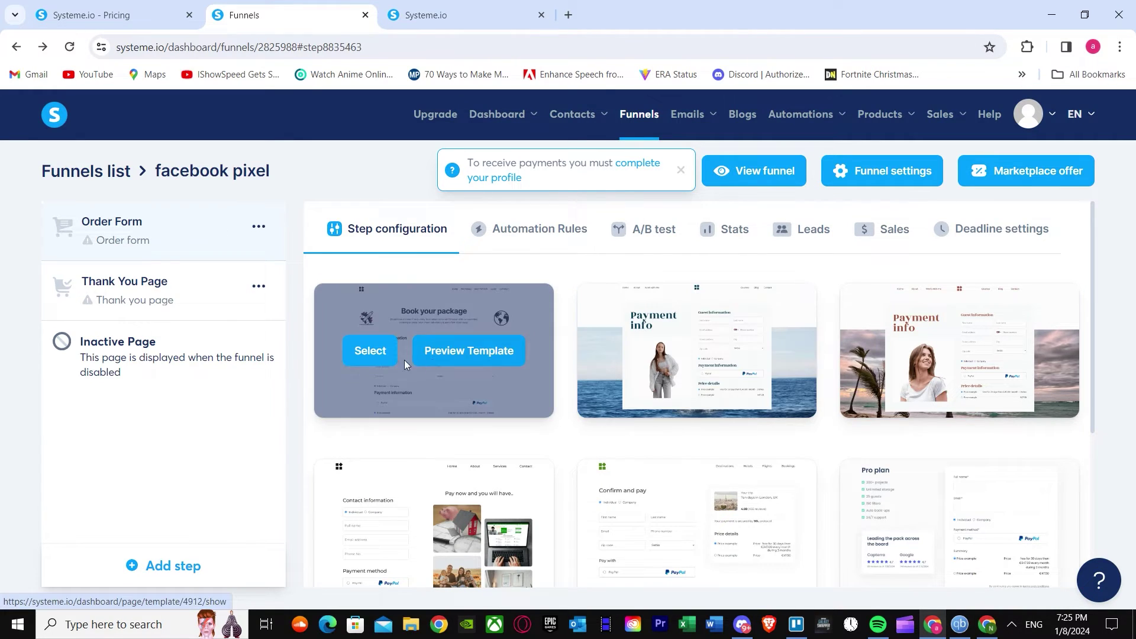
pyautogui.click(361, 348)
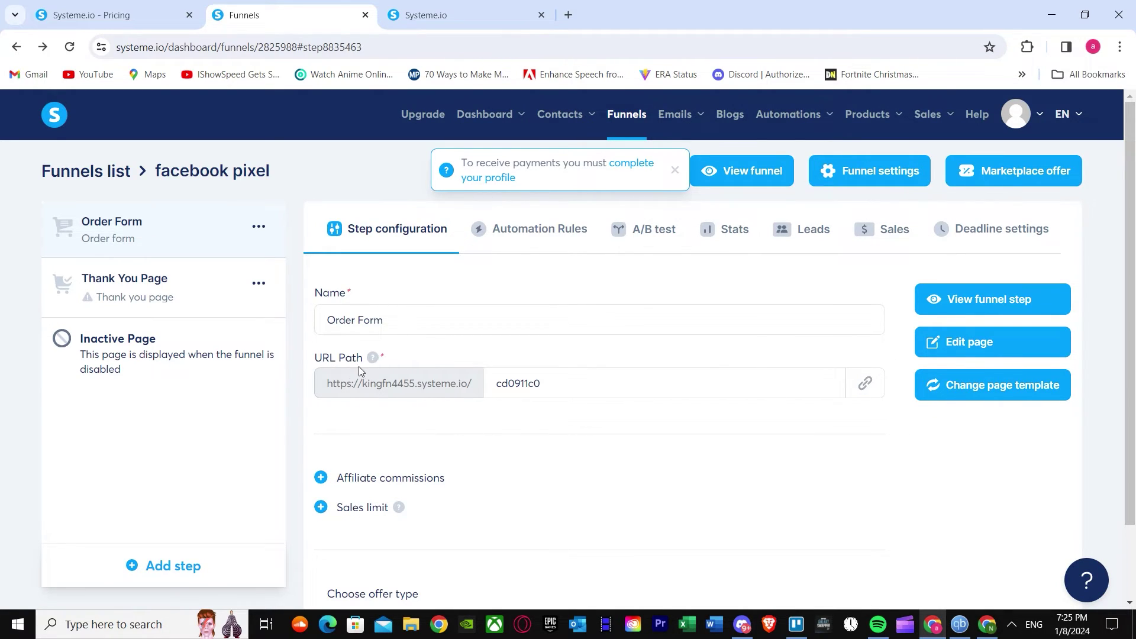
pyautogui.click(864, 382)
pyautogui.scroll(-1, 393, 465)
pyautogui.scroll(1, 393, 465)
# - Switch to Meta Events Manager and try to set up events with the event setup tool for the copied Order Form link
pyautogui.click(978, 630)
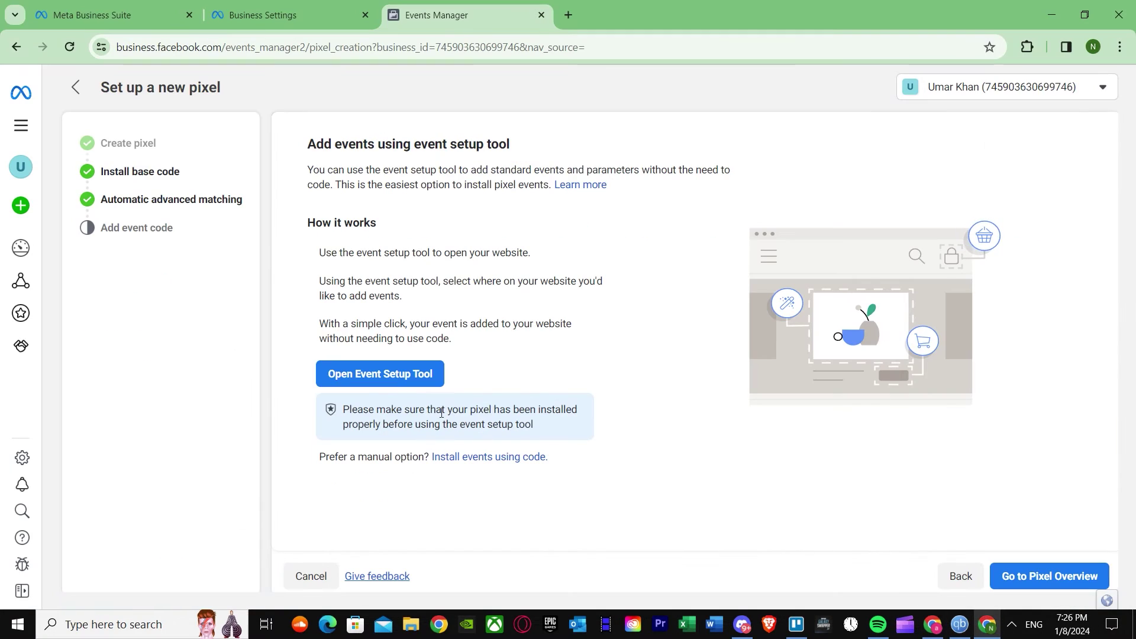
pyautogui.click(372, 372)
pyautogui.click(420, 308)
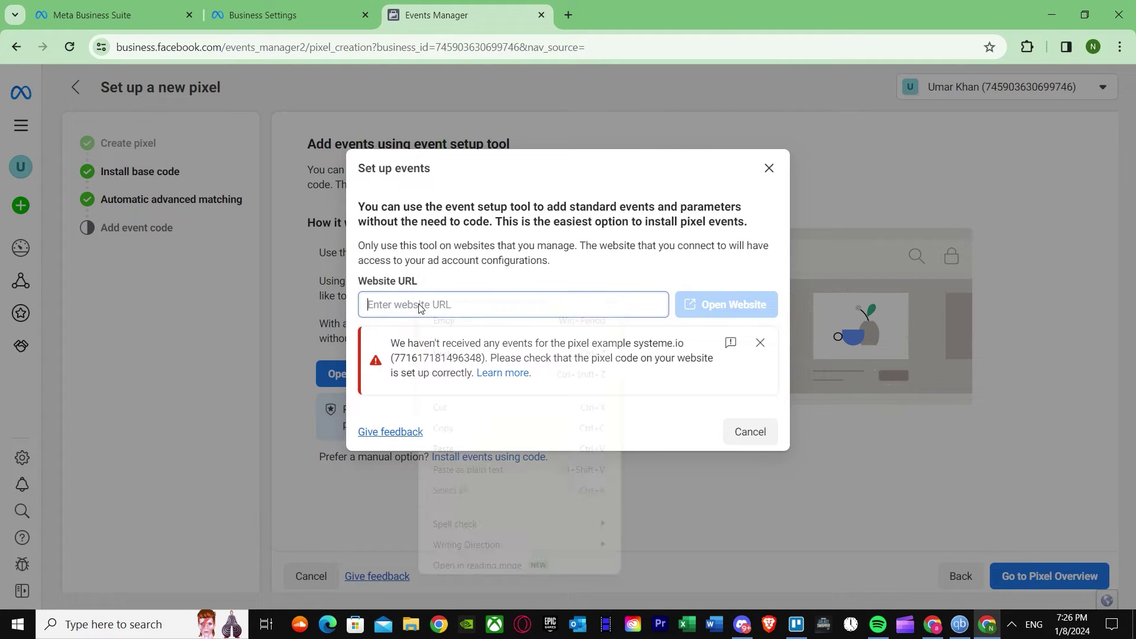
pyautogui.rightClick(420, 308)
pyautogui.click(465, 446)
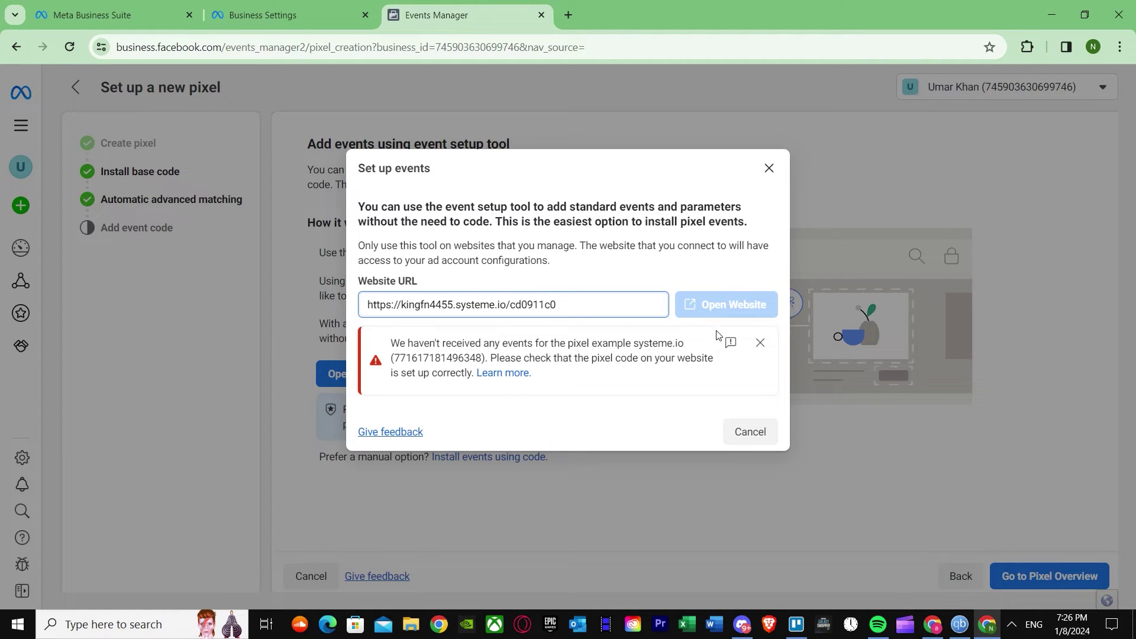
pyautogui.click(760, 342)
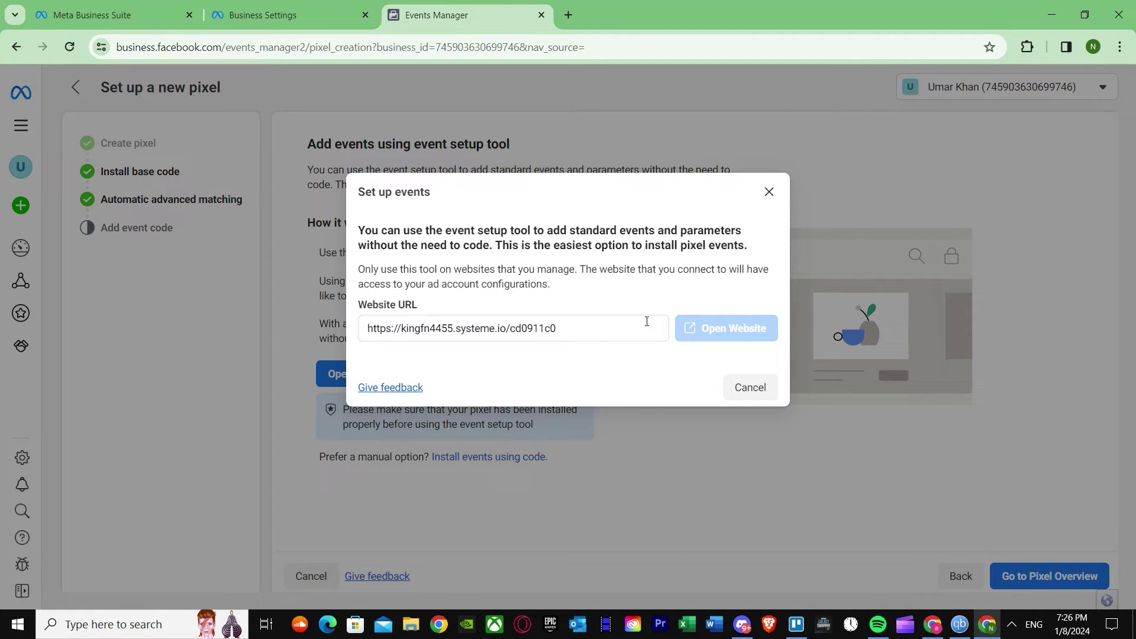
# - Switch to systeme.io and look through the Order Form's step configuration, its page editor and its automation rules
pyautogui.click(933, 625)
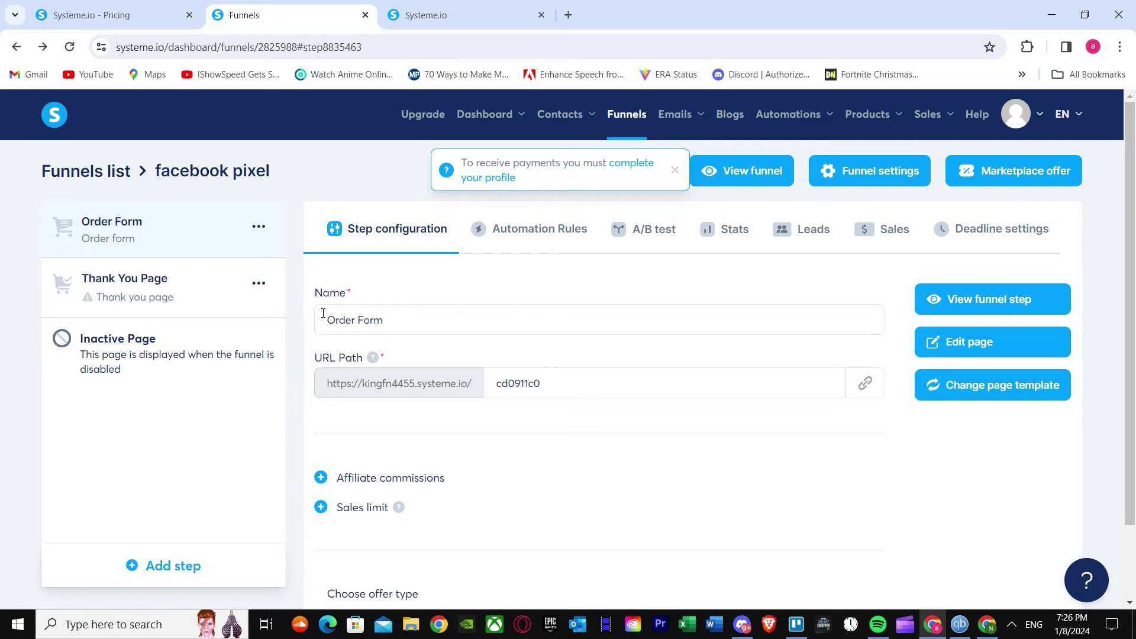
pyautogui.scroll(-2, 618, 327)
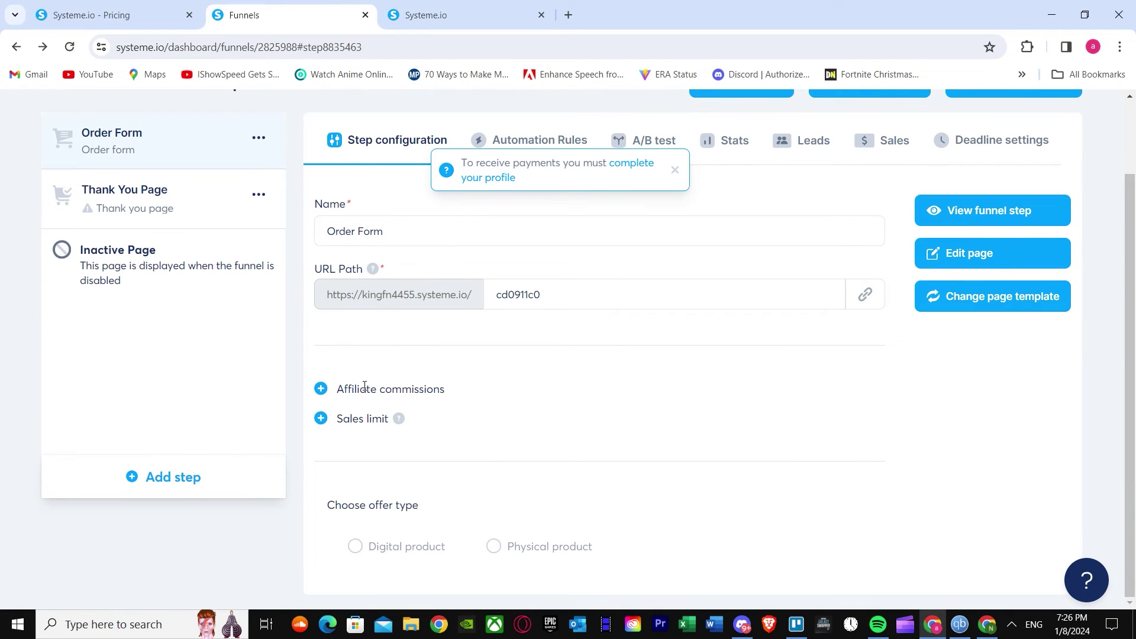
pyautogui.scroll(2, 365, 386)
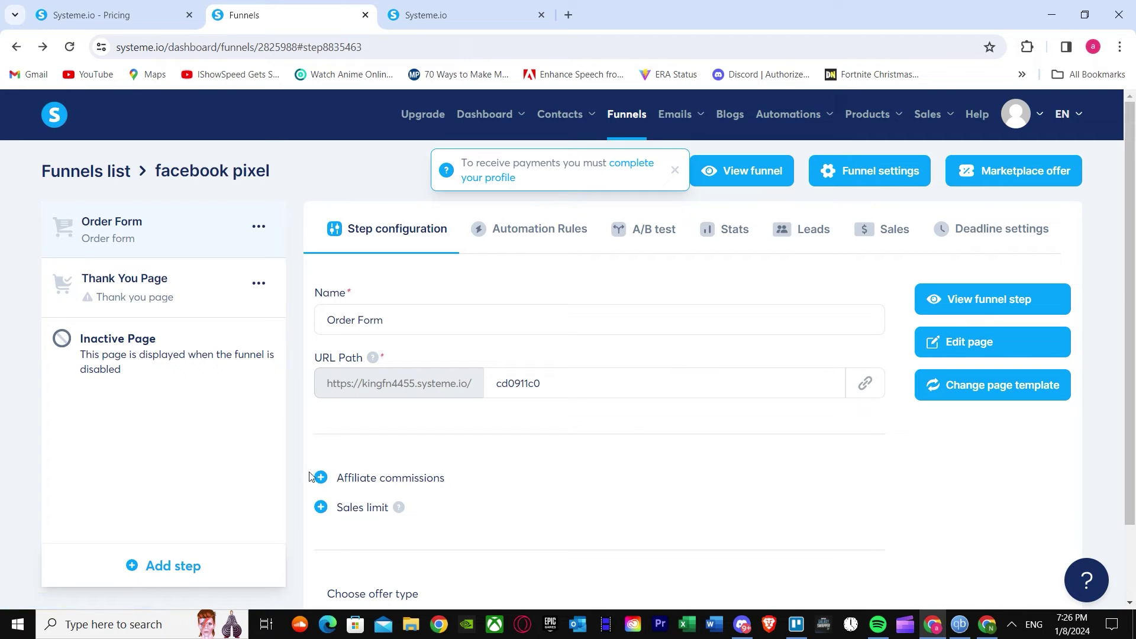
pyautogui.click(943, 342)
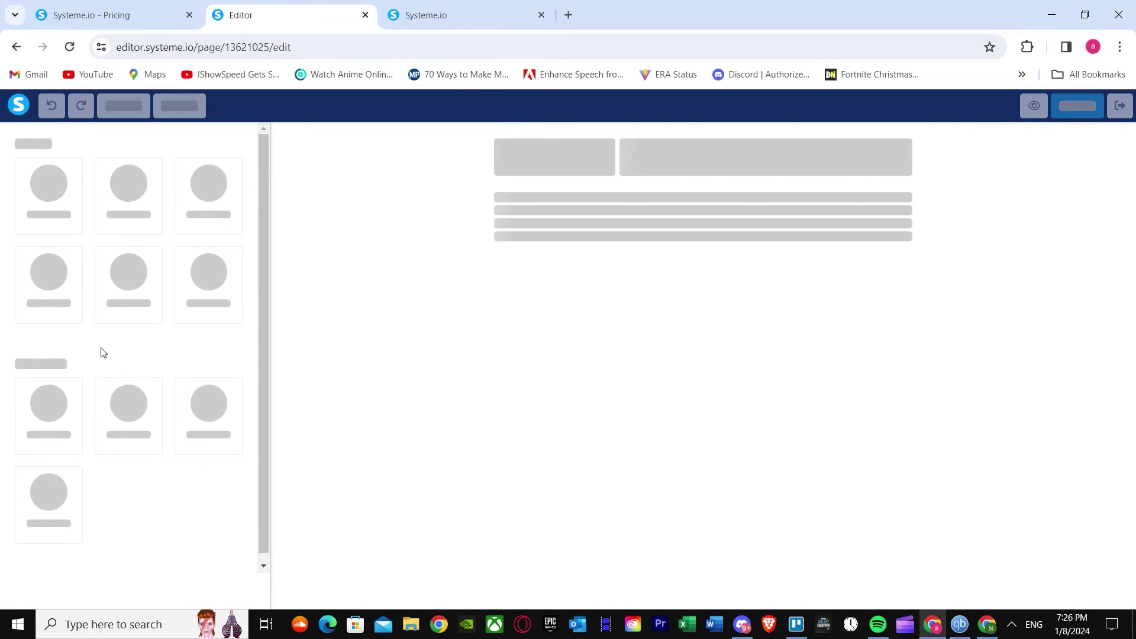
pyautogui.scroll(-1, 101, 353)
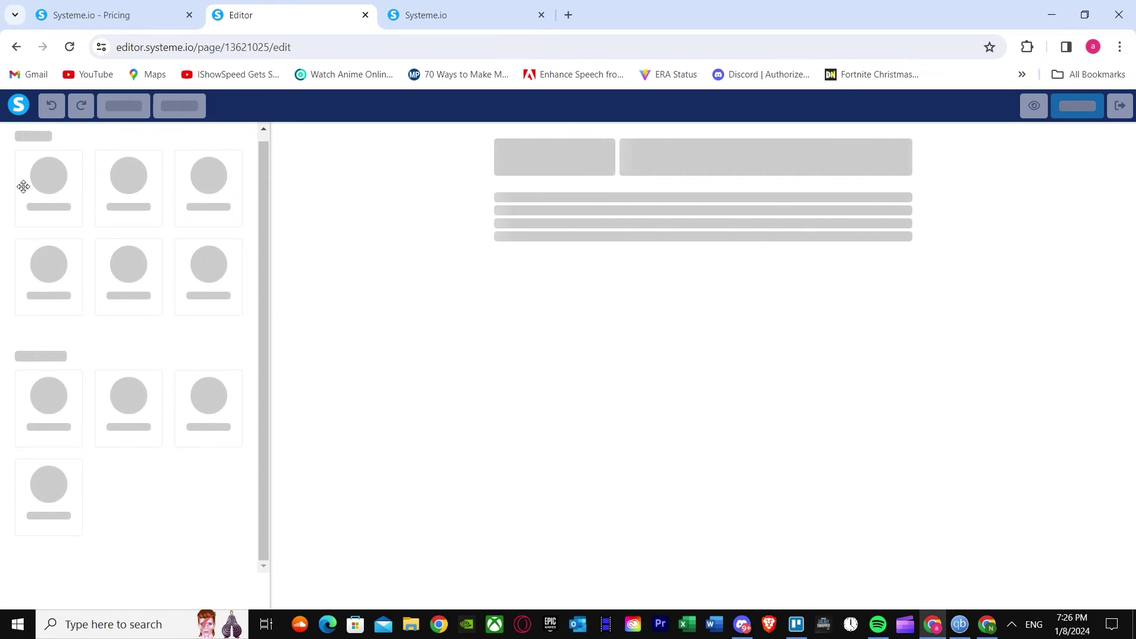
pyautogui.click(7, 47)
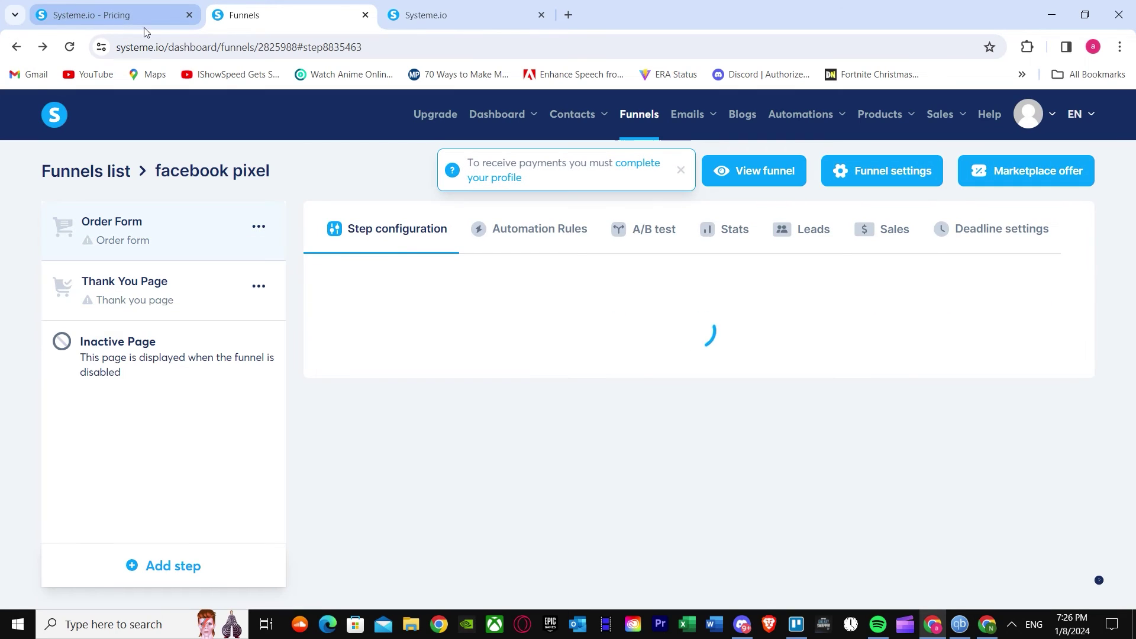
pyautogui.click(533, 244)
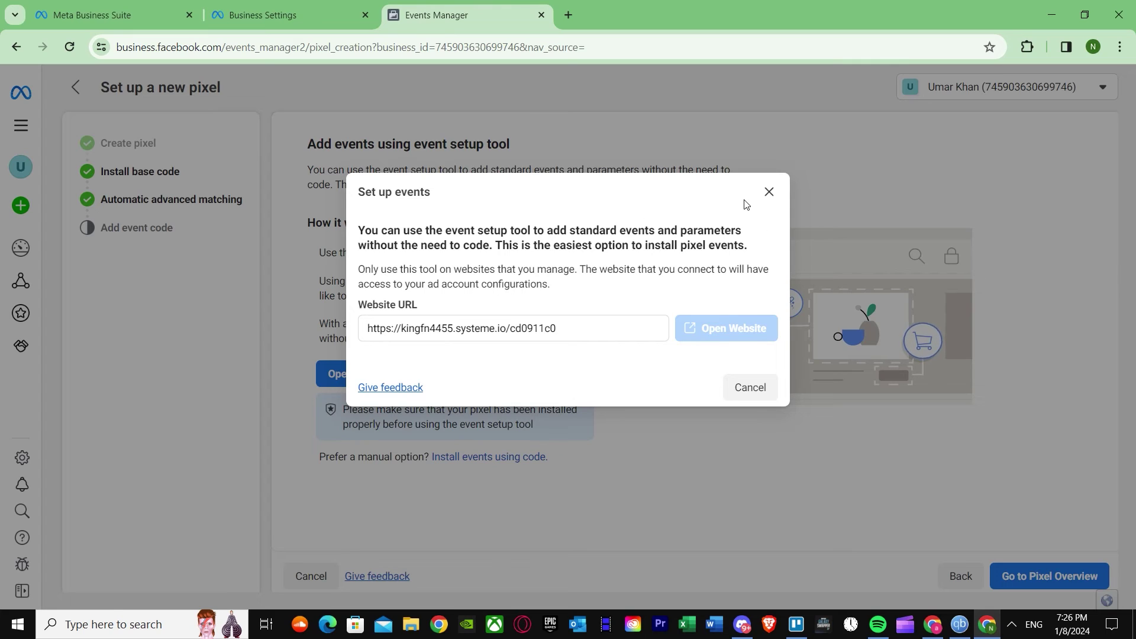
# - In Meta Events Manager, close the event setup dialog and go to the pixel's overview
pyautogui.click(769, 192)
pyautogui.click(1017, 575)
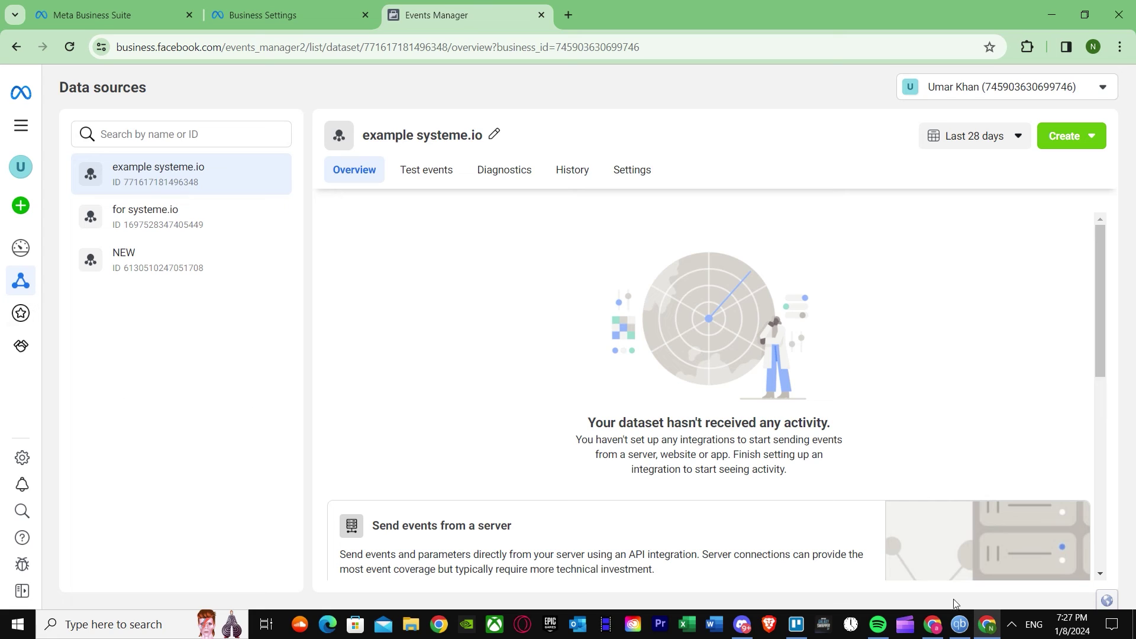
# - Return to systeme.io, dismiss the payment profile notice and show the Order Form's step configuration
pyautogui.click(933, 624)
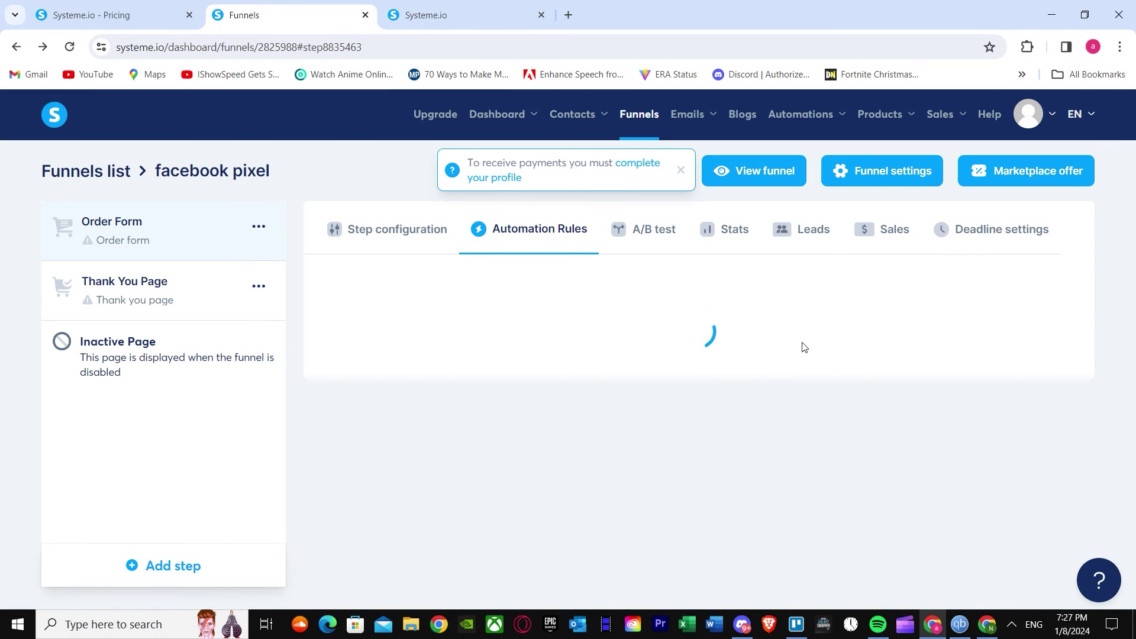
pyautogui.click(681, 170)
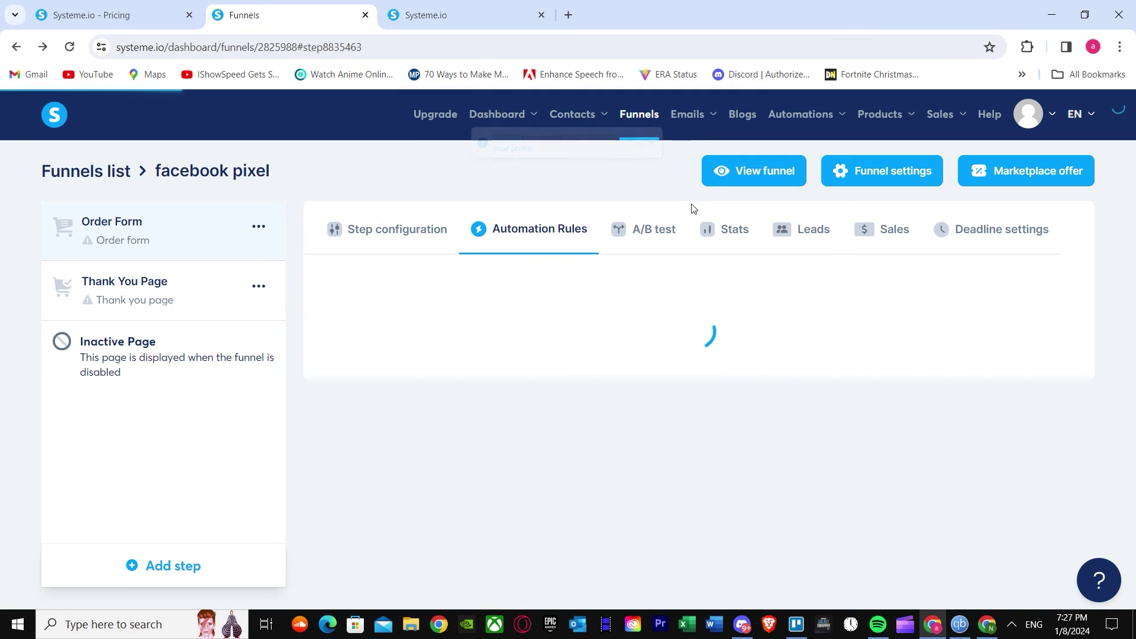
pyautogui.click(395, 237)
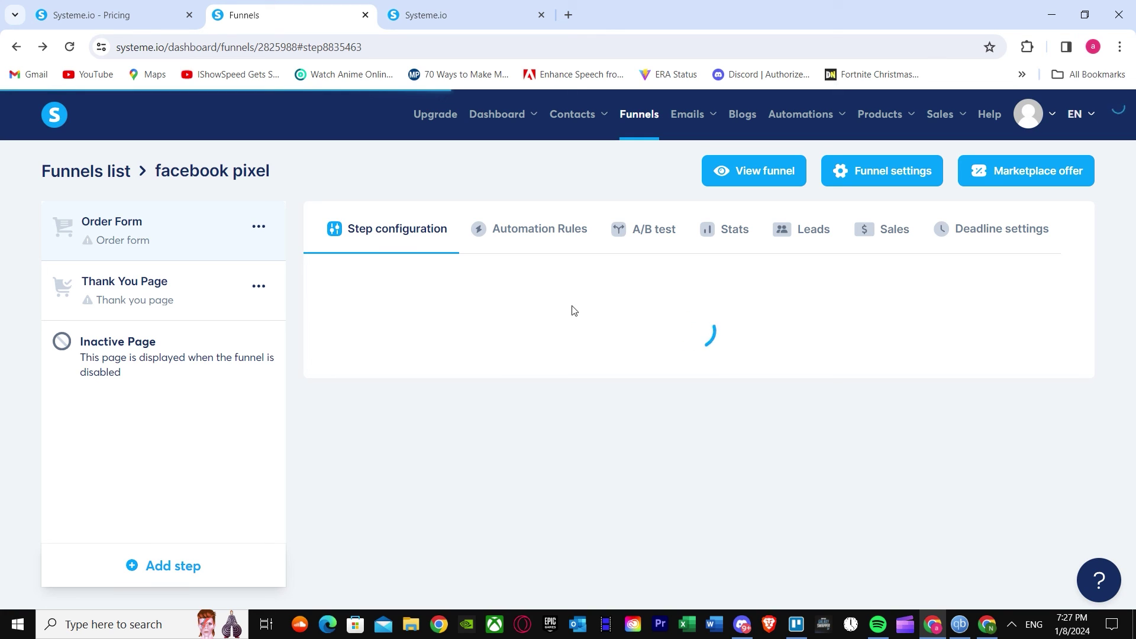
pyautogui.moveTo(436, 352)
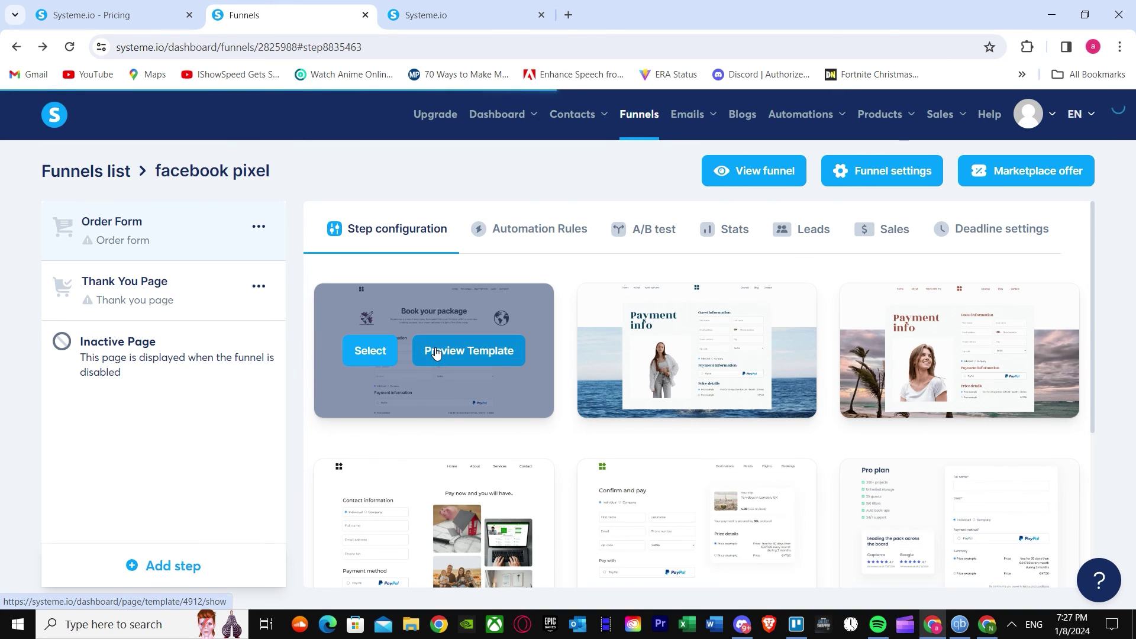